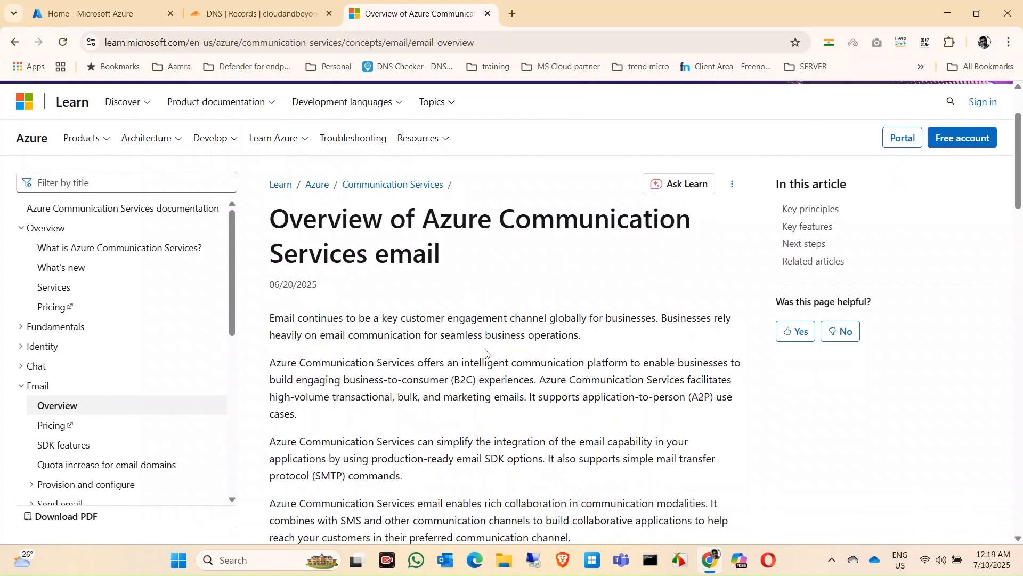
Step: Read the introduction and Key principles of the Azure Communication Services email overview article
scroll(486, 349, down, 1)
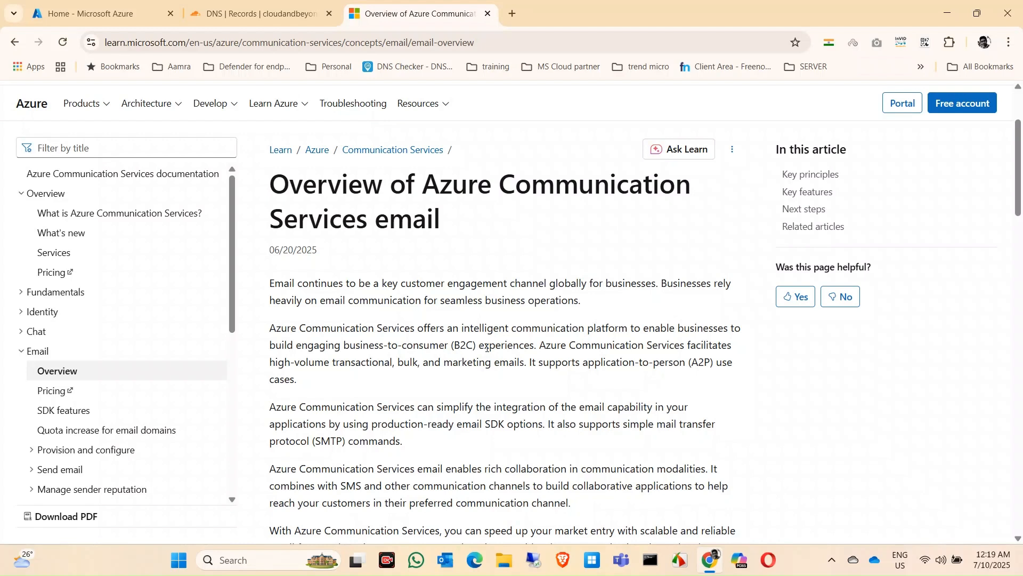
scroll(487, 348, down, 1)
scroll(487, 351, down, 1)
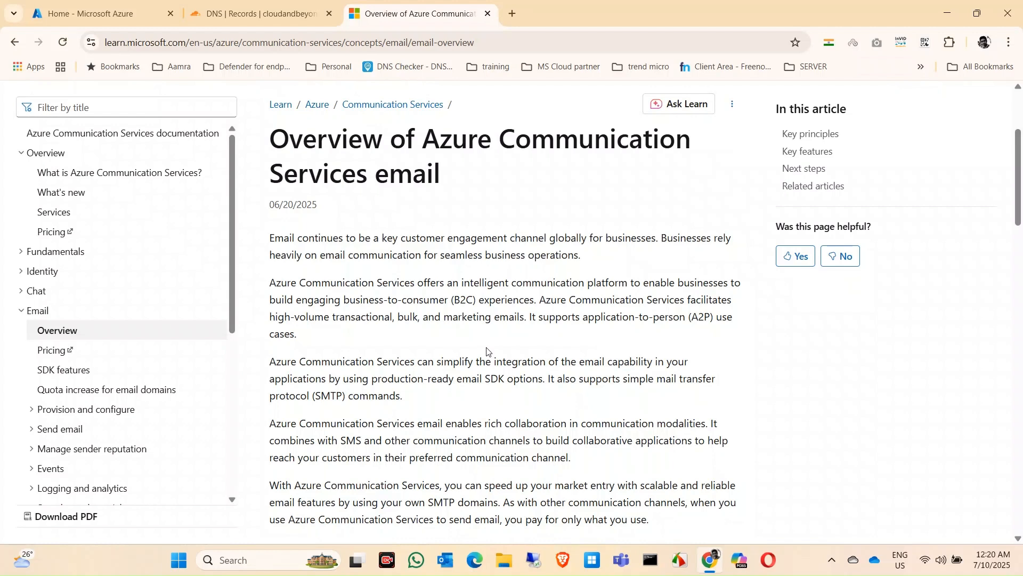
scroll(487, 351, down, 1)
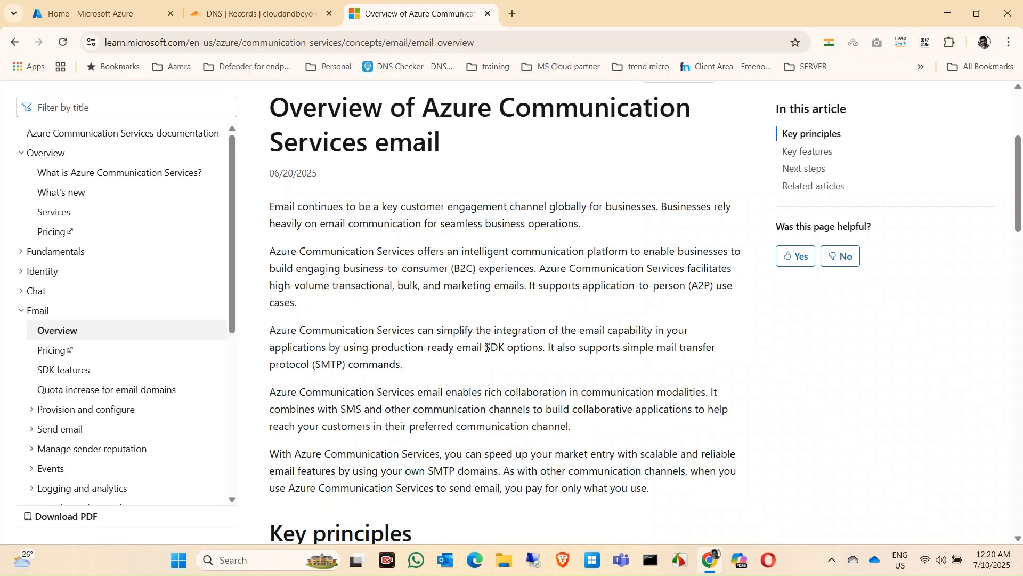
scroll(487, 347, down, 1)
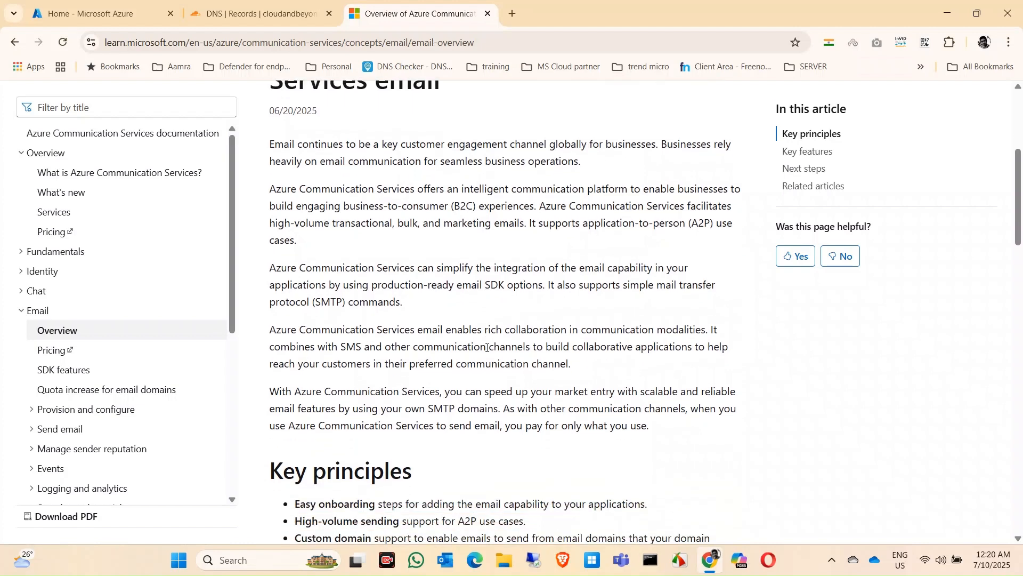
scroll(486, 347, down, 1)
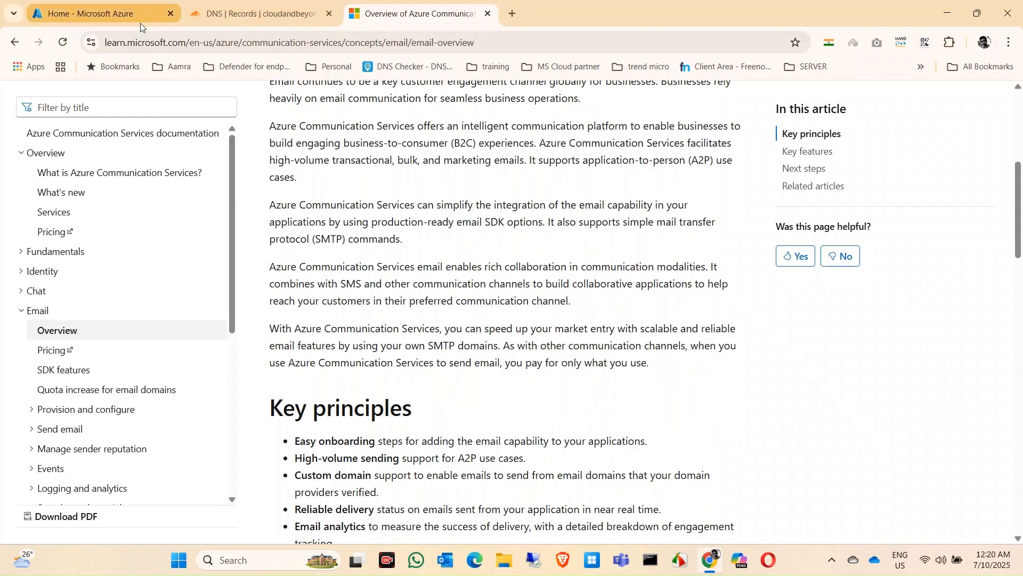
scroll(462, 323, down, 3)
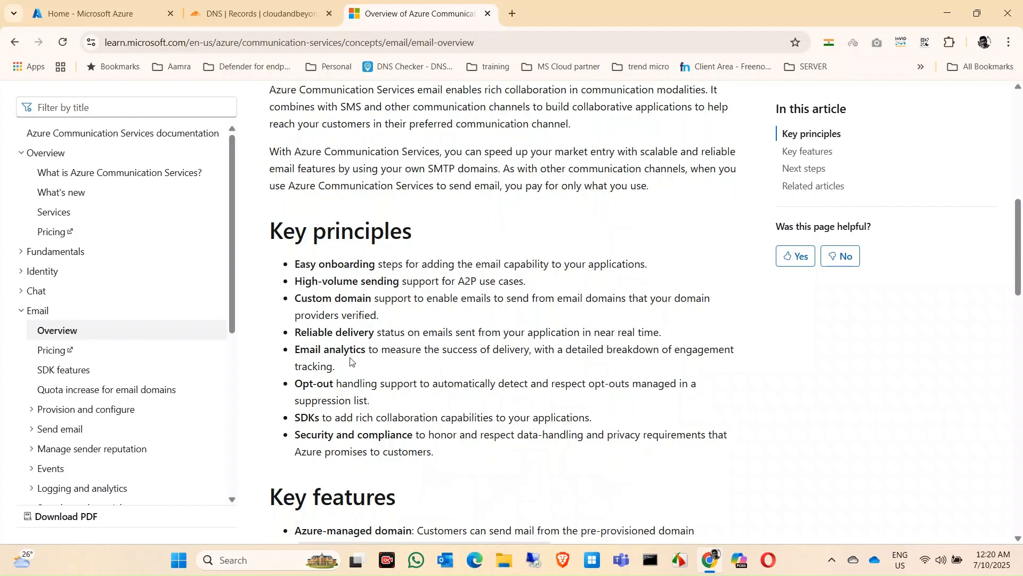
scroll(354, 382, down, 1)
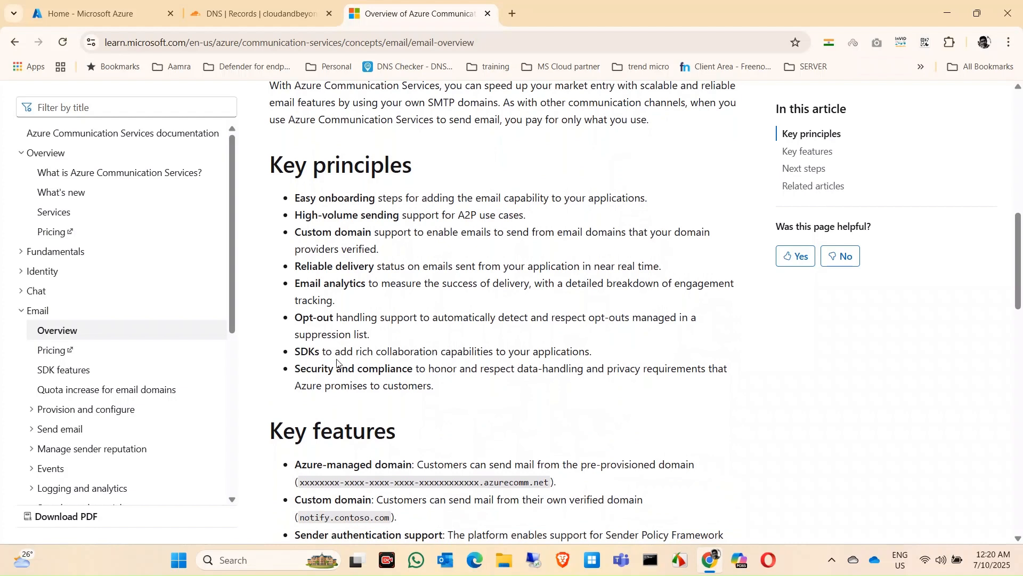
Step: Examine the article's Key features, including domain types and sender authentication, and the note about the Email Communication resource
scroll(410, 376, down, 2)
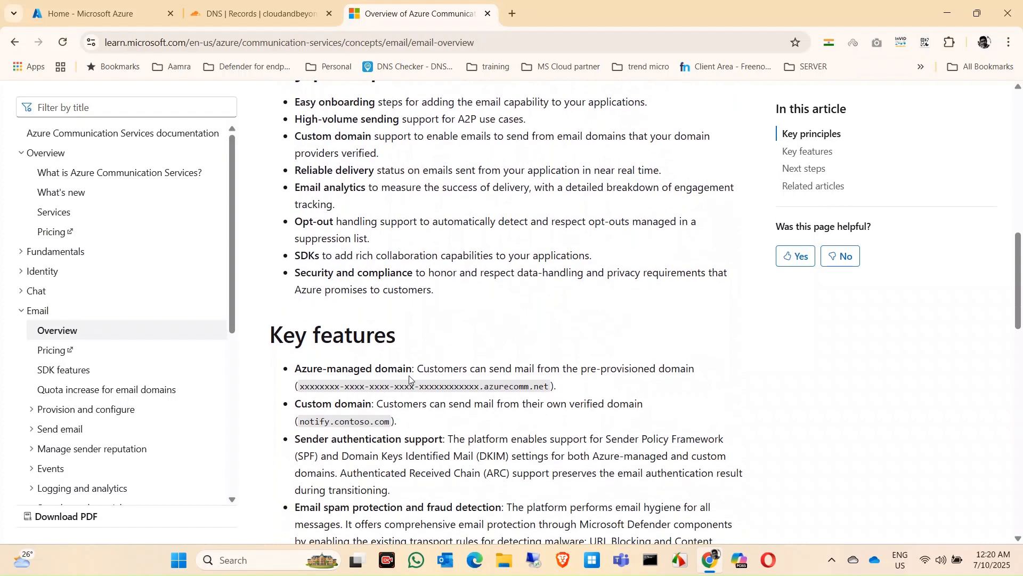
scroll(410, 376, down, 1)
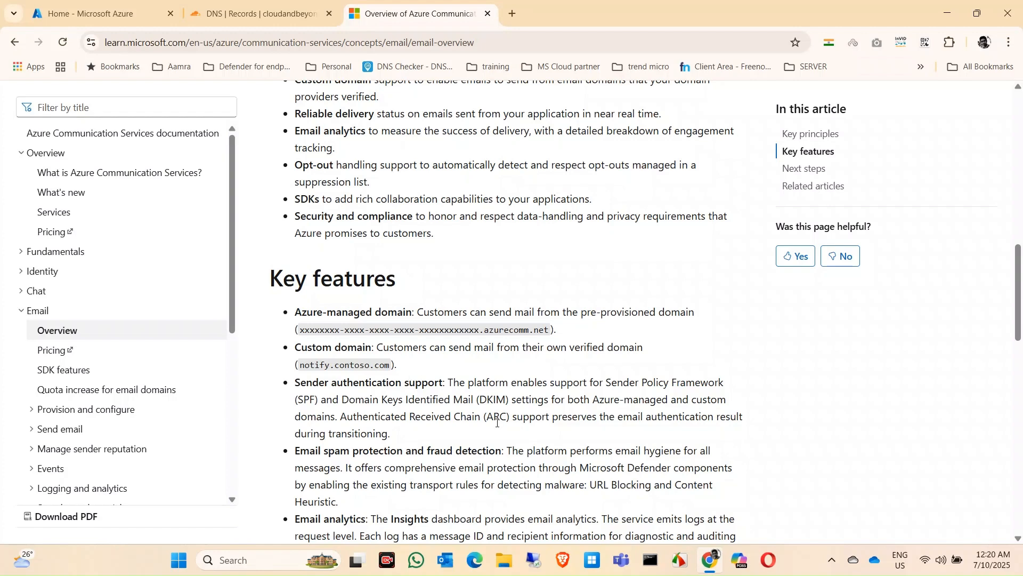
scroll(497, 422, down, 3)
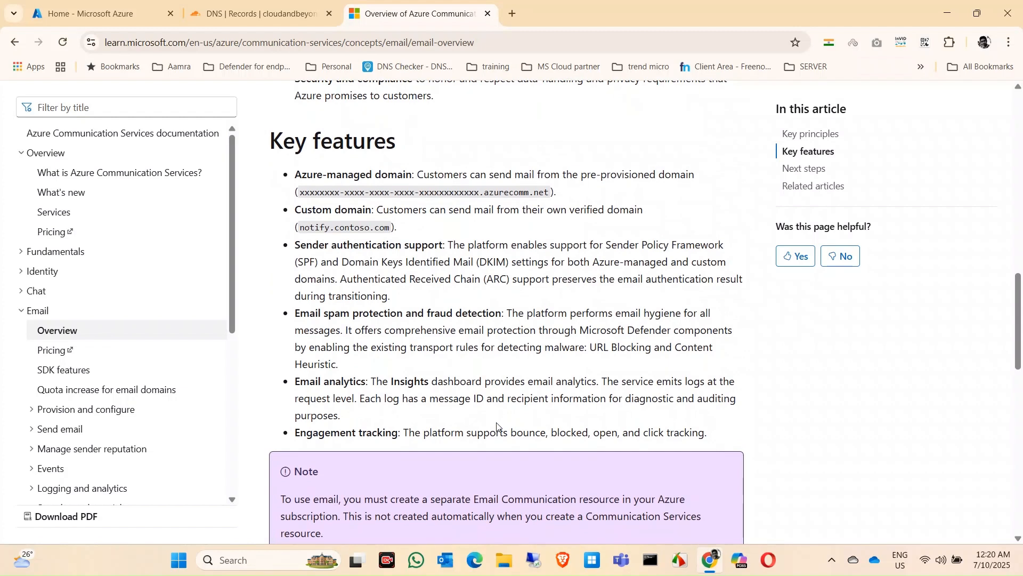
scroll(497, 427, up, 1)
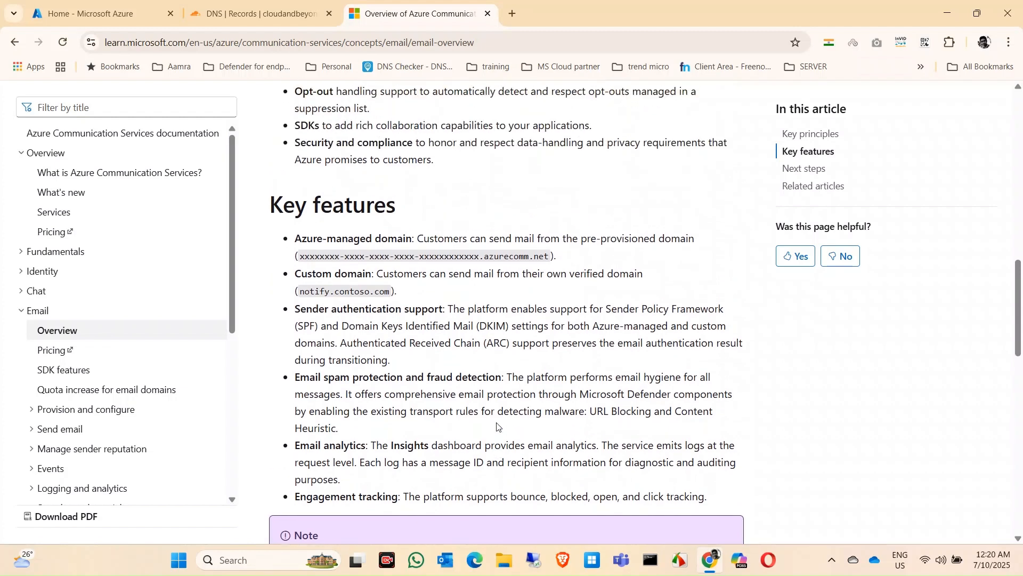
scroll(497, 426, down, 1)
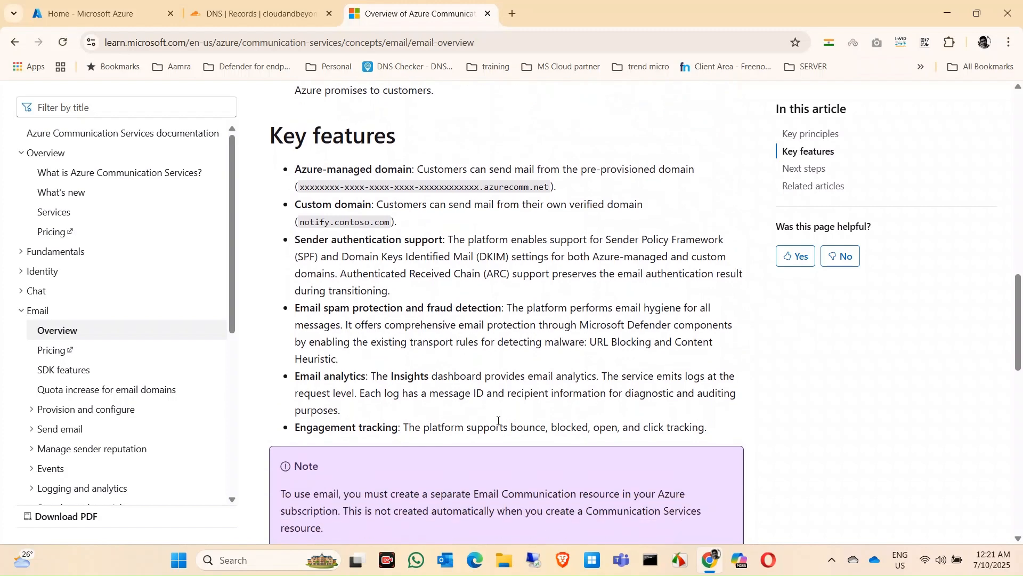
scroll(499, 420, down, 1)
scroll(499, 420, up, 3)
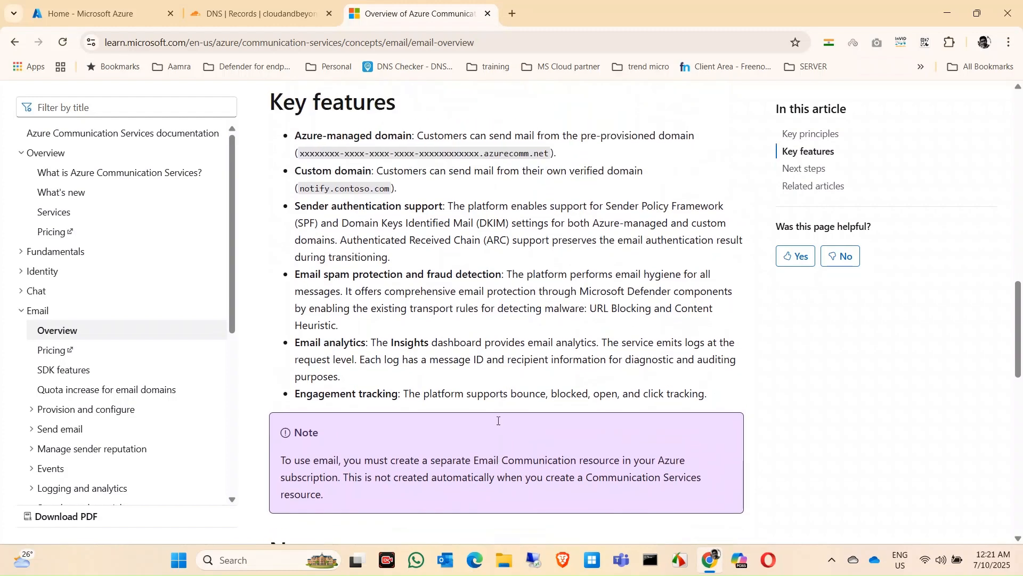
Step: Switch to the Azure portal, search for "comm" to open Communication Services, and start creating a new resource
click(77, 4)
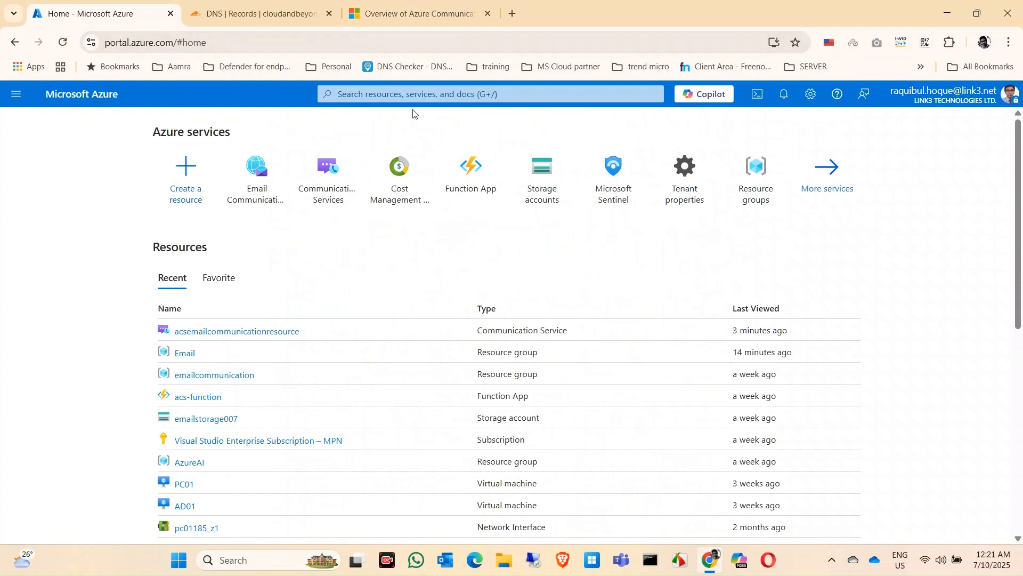
click(427, 100)
text(comm)
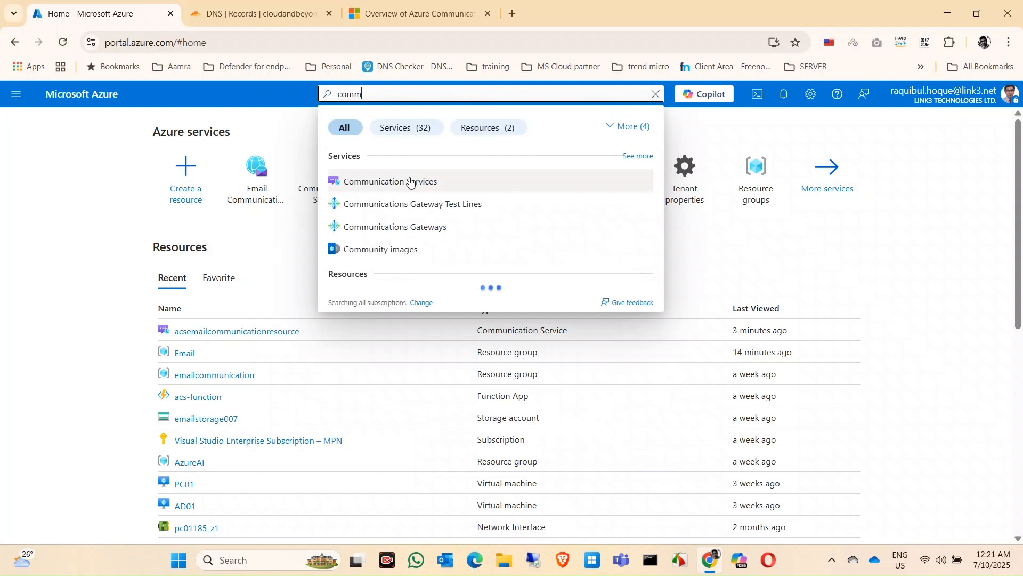
click(410, 182)
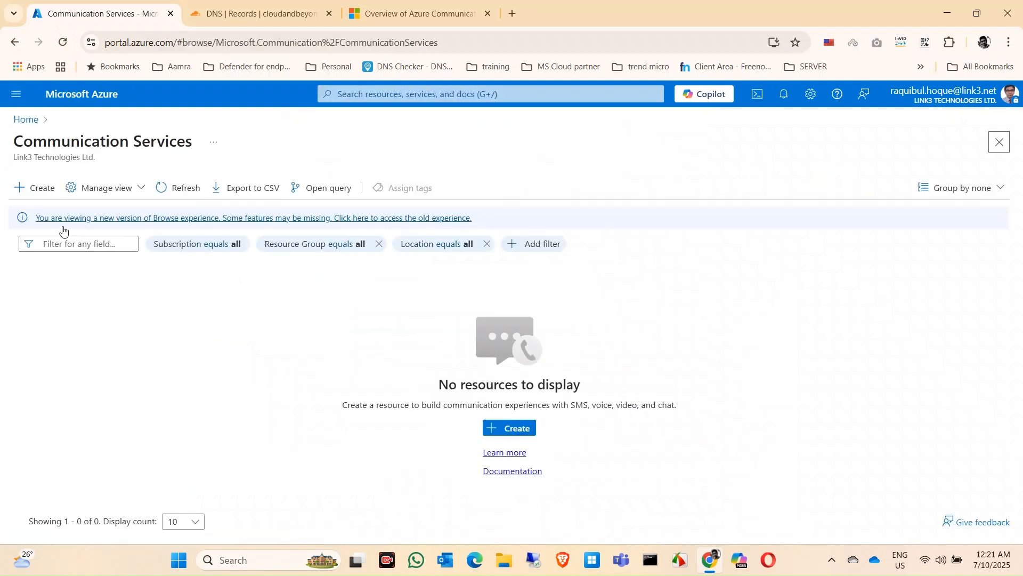
click(33, 189)
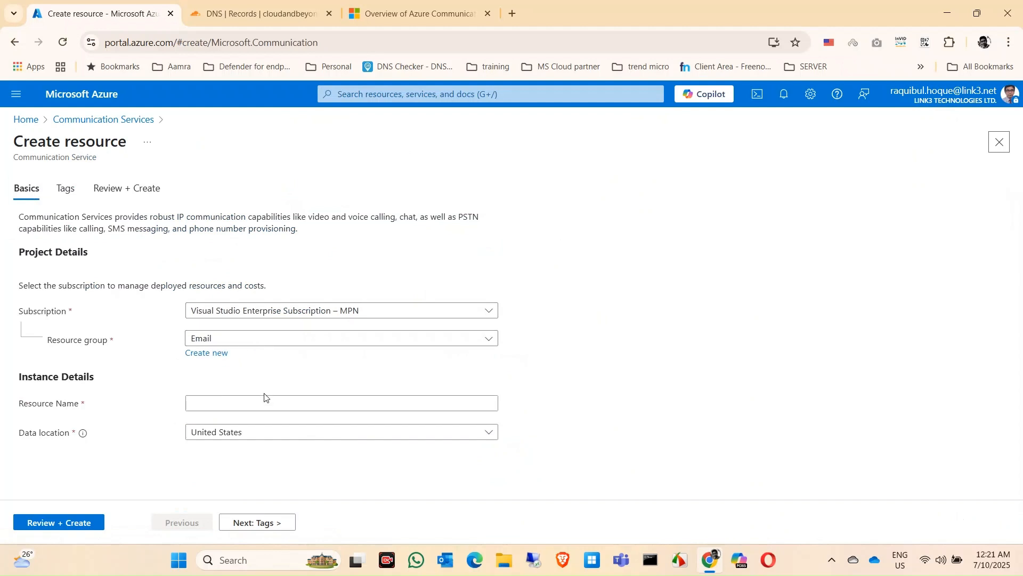
Step: Create the Communication Service named acsemailservices with its data location set to Asia Pacific
click(222, 405)
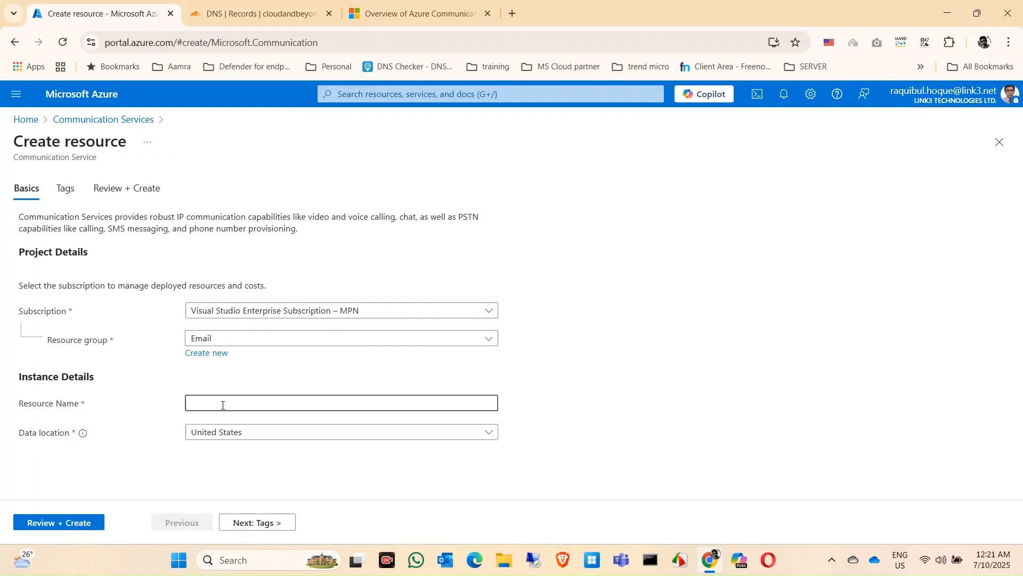
text(acsemailservices)
click(290, 435)
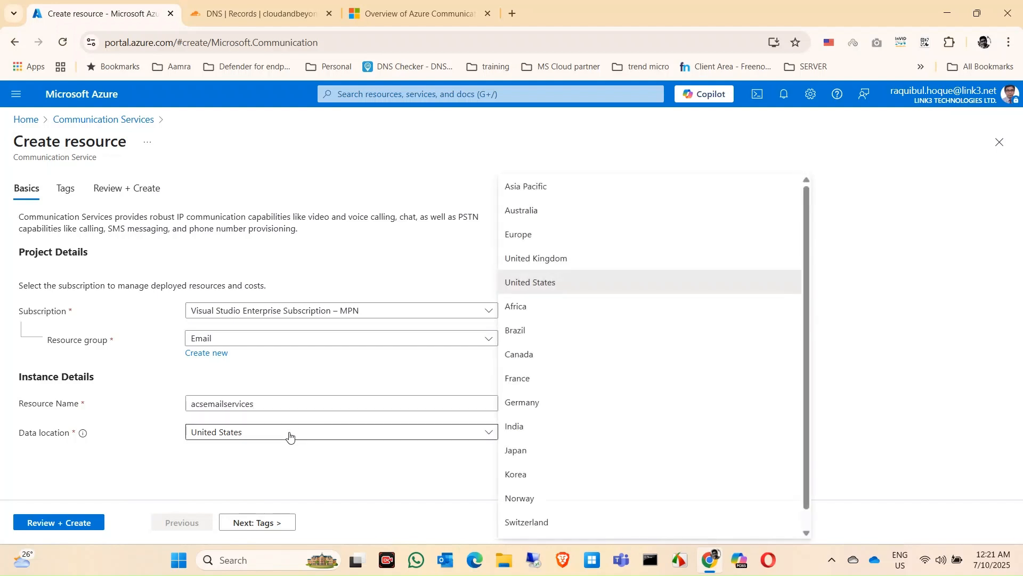
click(553, 190)
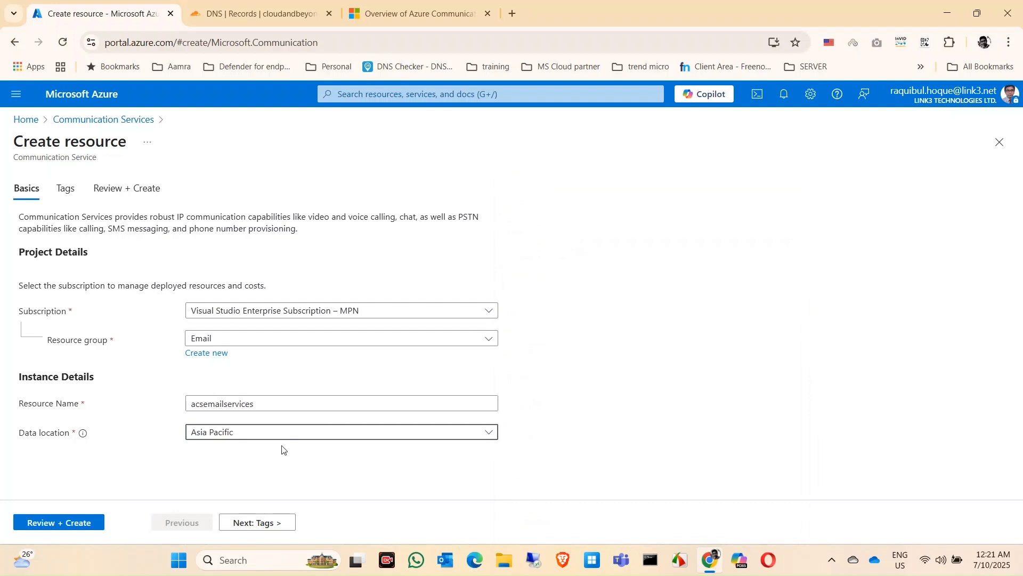
click(85, 521)
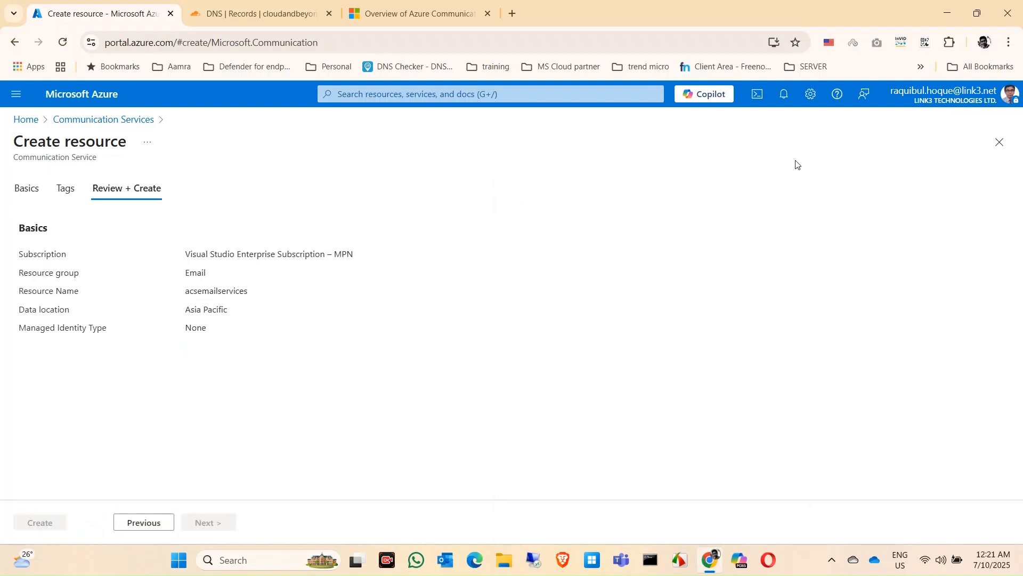
click(47, 524)
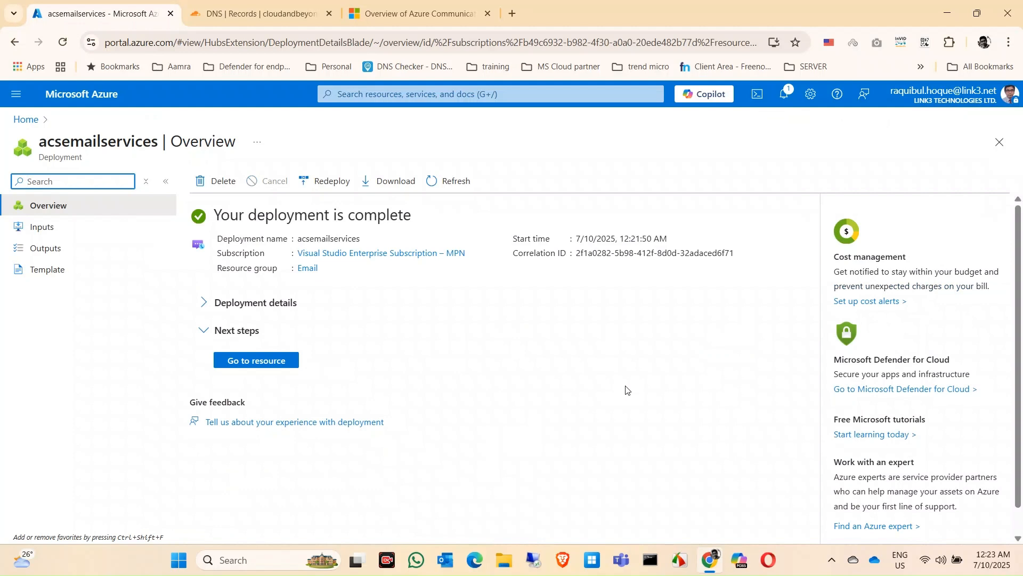
Step: Open the deployed acsemailservices resource from the Email resource group and show the options in its Email section
click(228, 360)
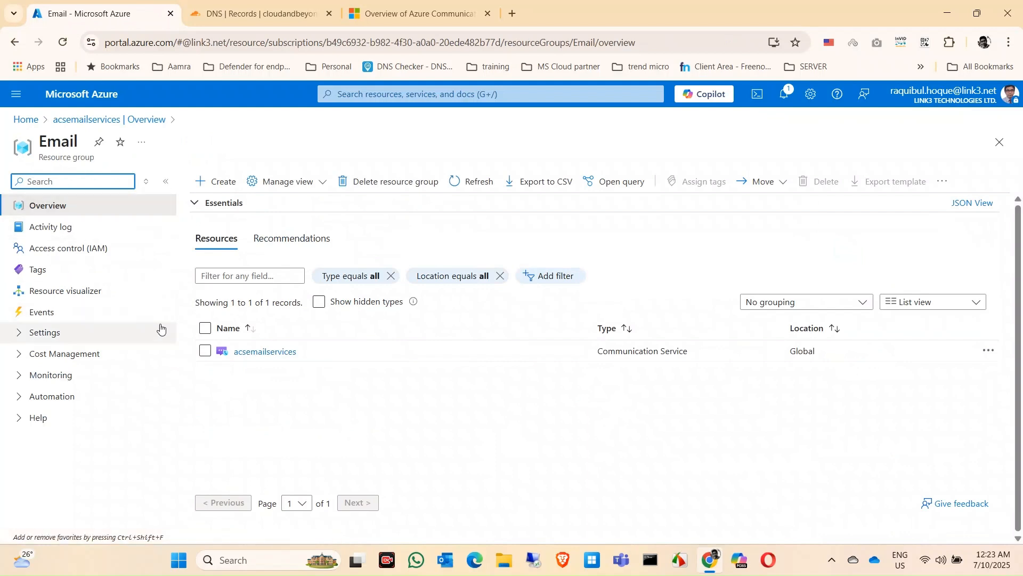
click(269, 359)
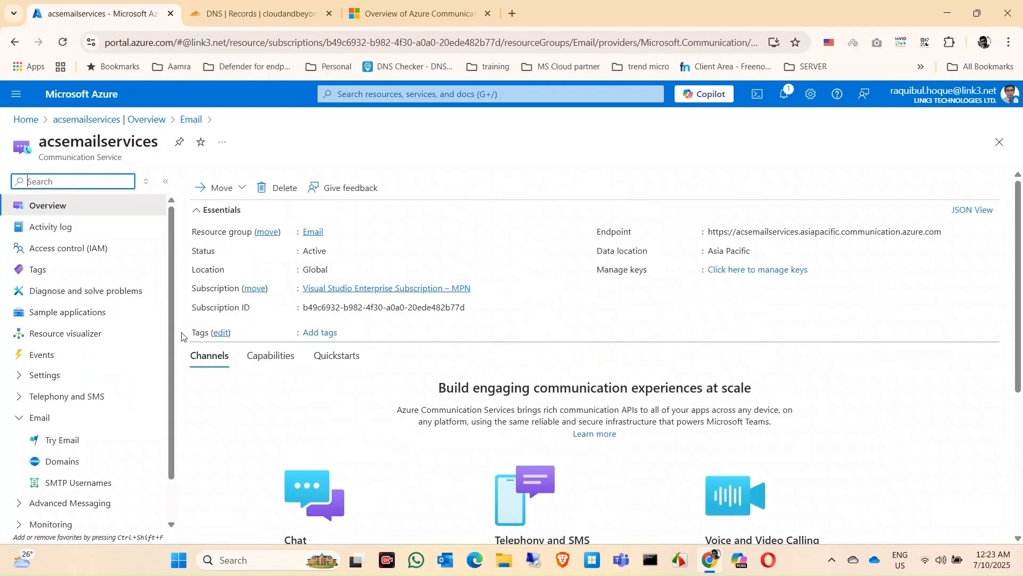
click(23, 422)
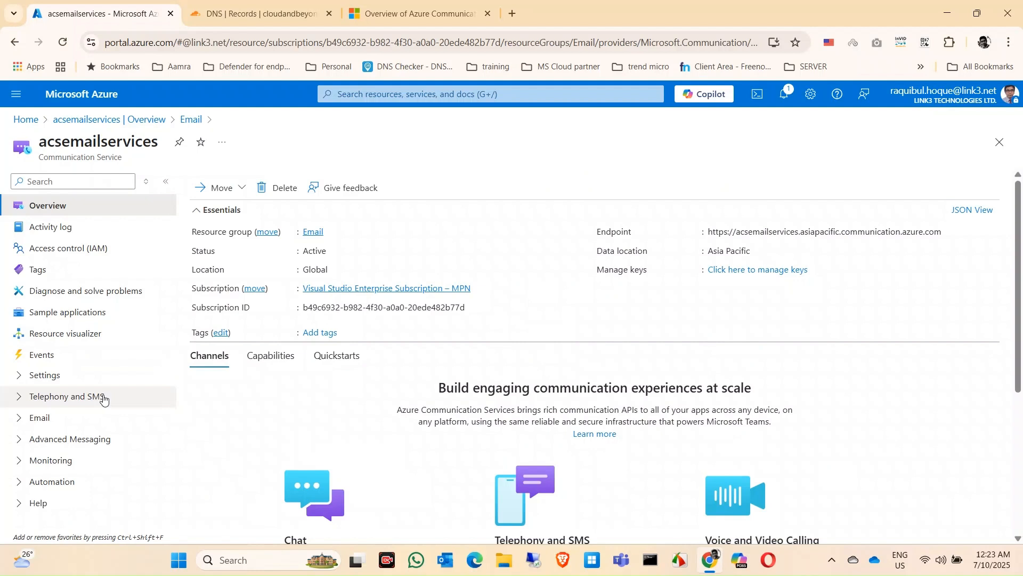
click(21, 421)
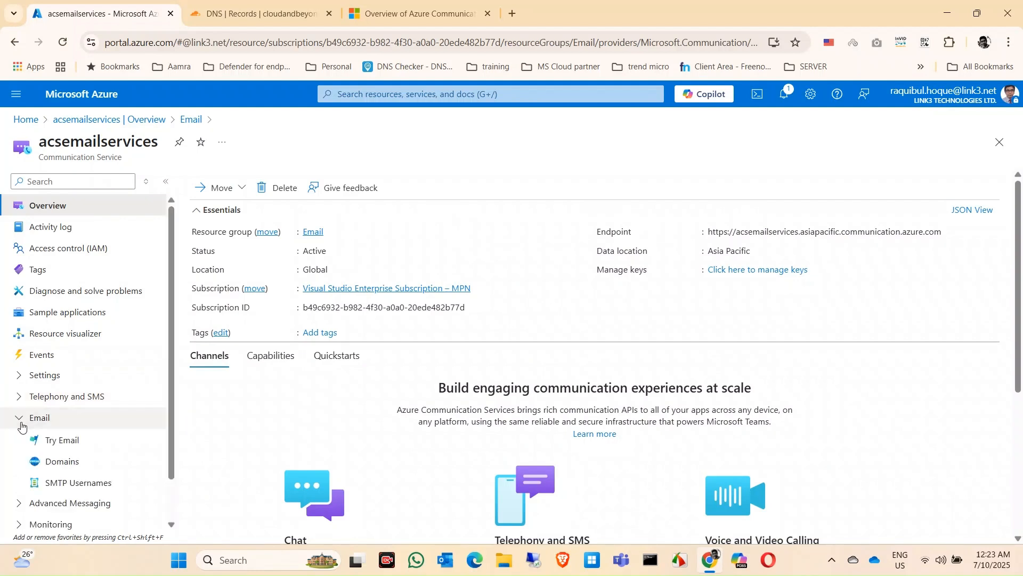
scroll(96, 449, down, 1)
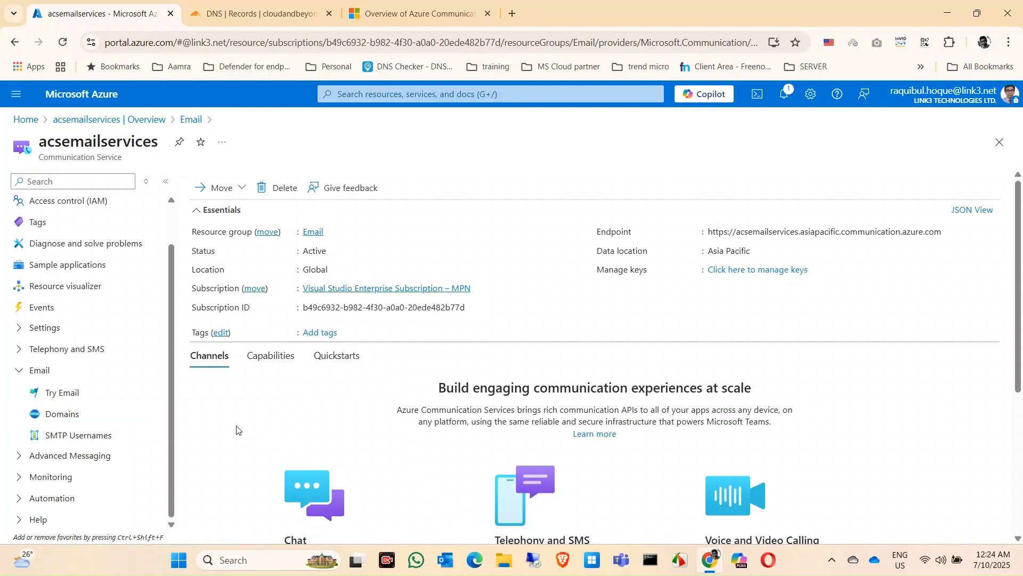
Step: Examine the Try Email form of acsemailservices, including the options for the sending domain
click(60, 402)
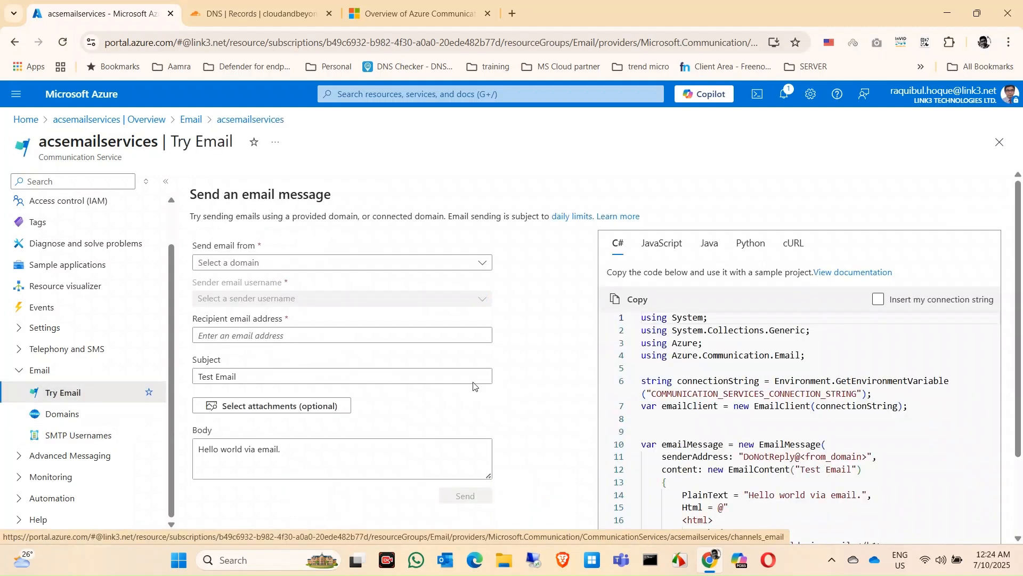
click(478, 266)
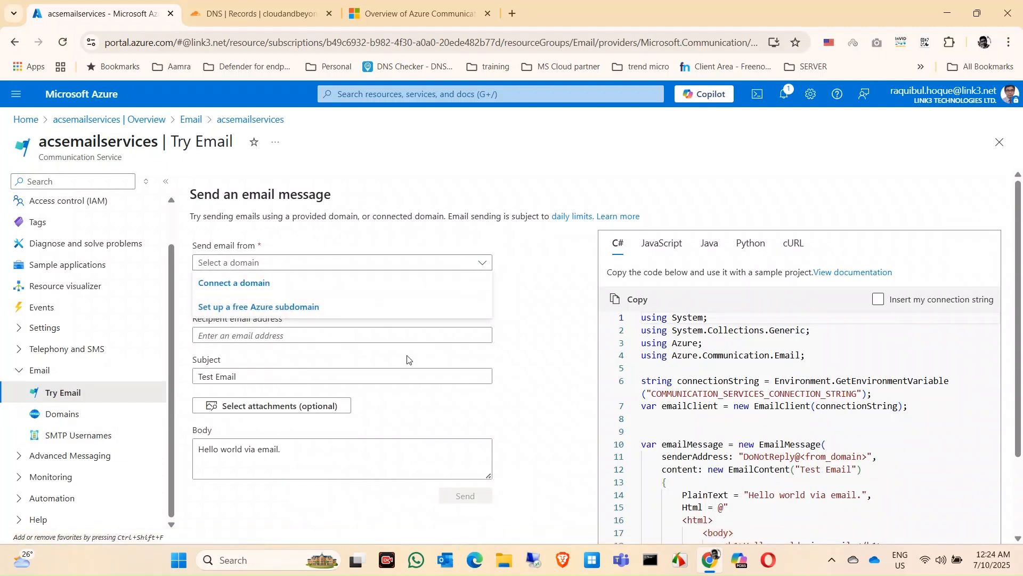
click(528, 351)
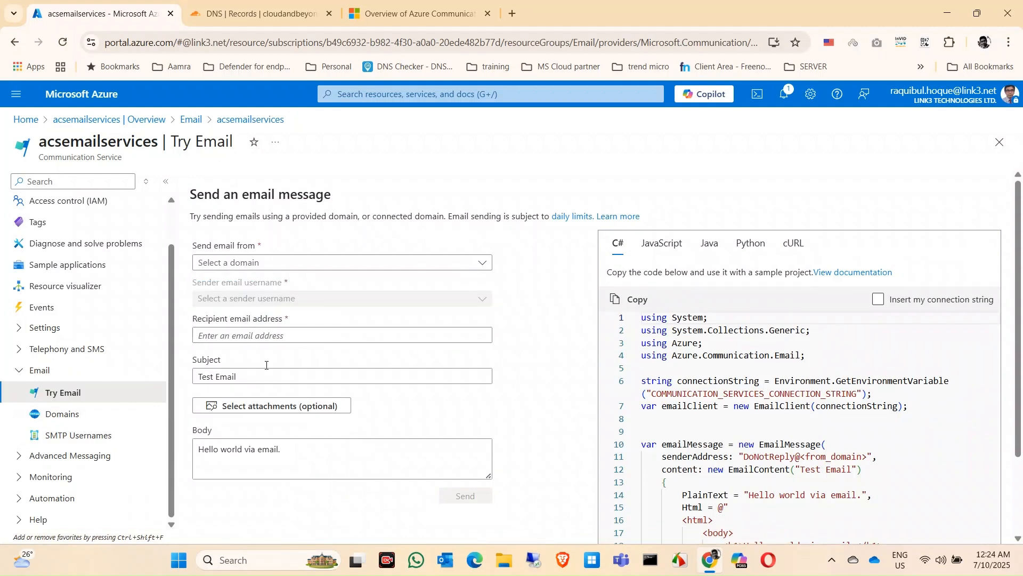
scroll(353, 469, down, 1)
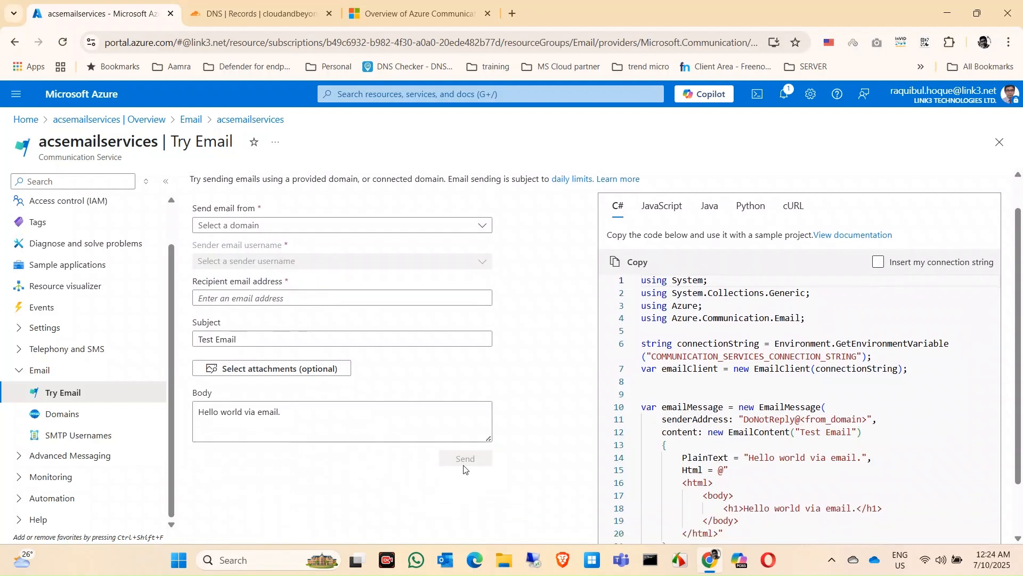
scroll(493, 336, up, 1)
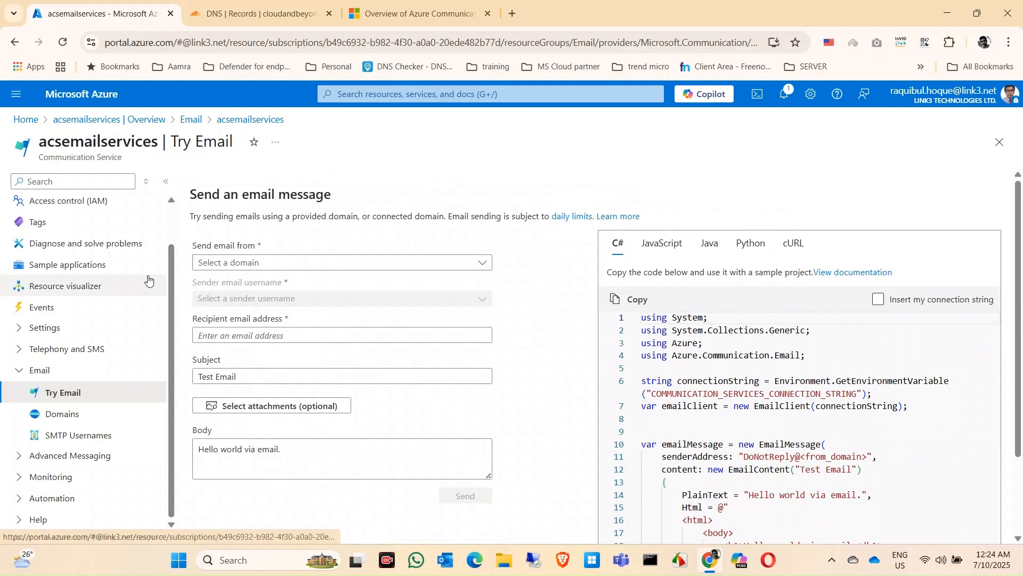
Step: Start connecting an email domain to acsemailservices and choose Email as the resource group
click(68, 417)
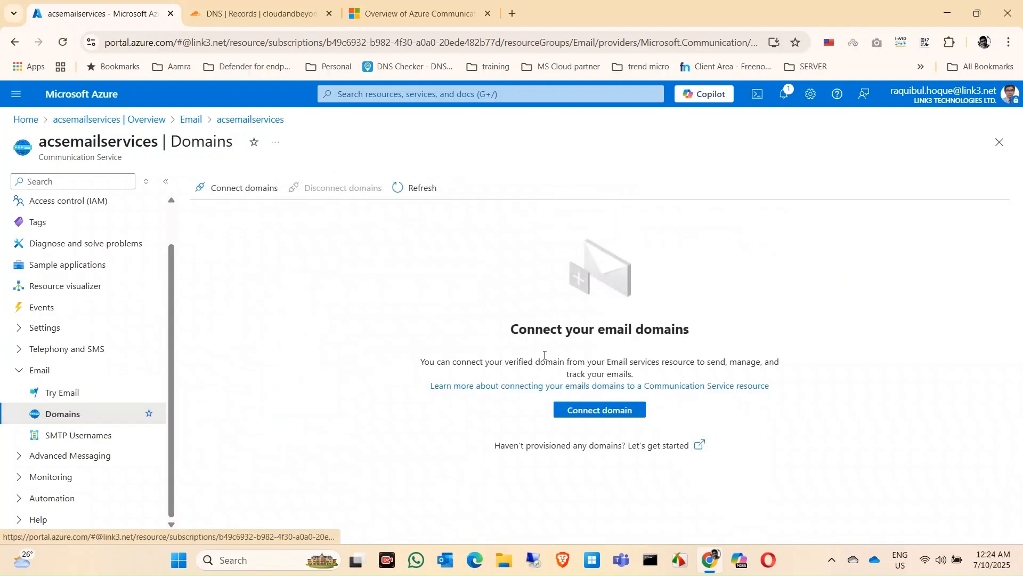
click(593, 415)
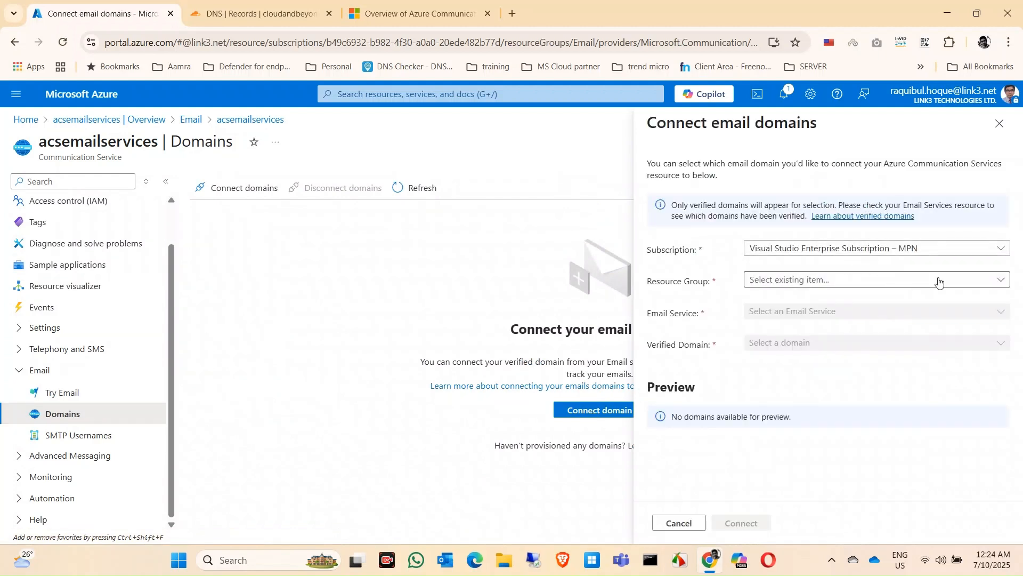
click(973, 282)
click(765, 396)
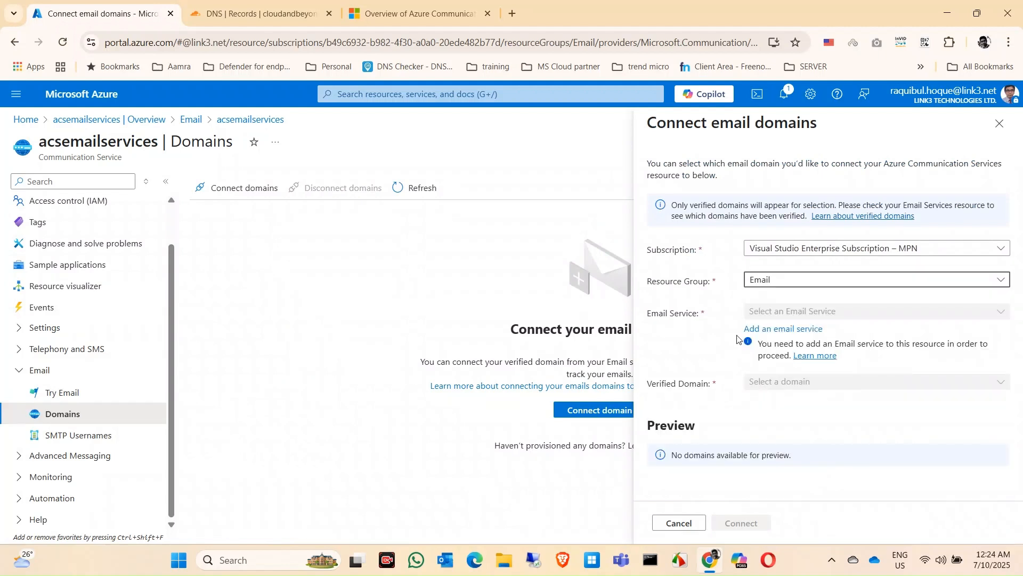
Step: Start adding an email service named acsemaildomain001 with its data location set to Asia Pacific
click(781, 331)
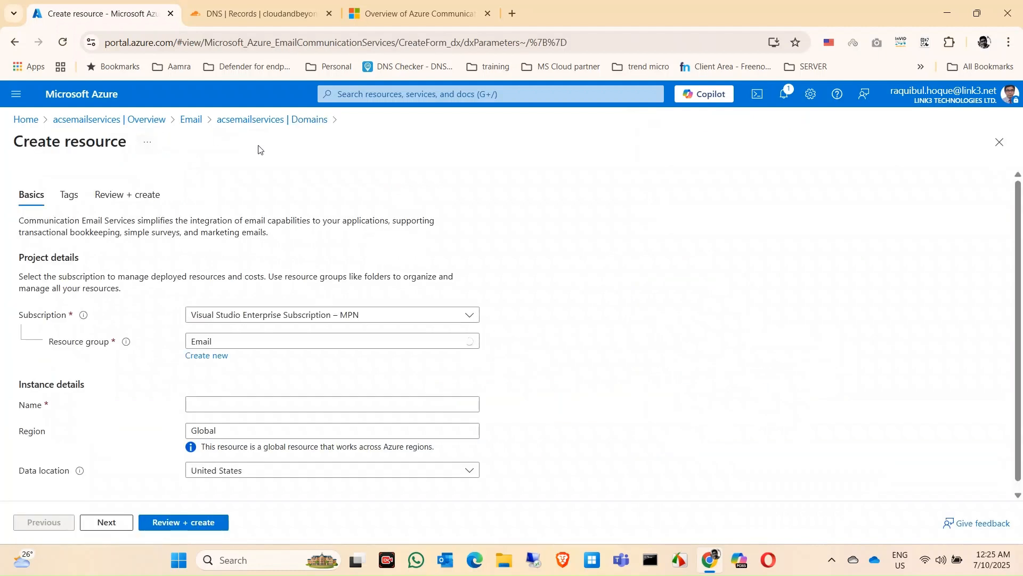
scroll(462, 359, down, 1)
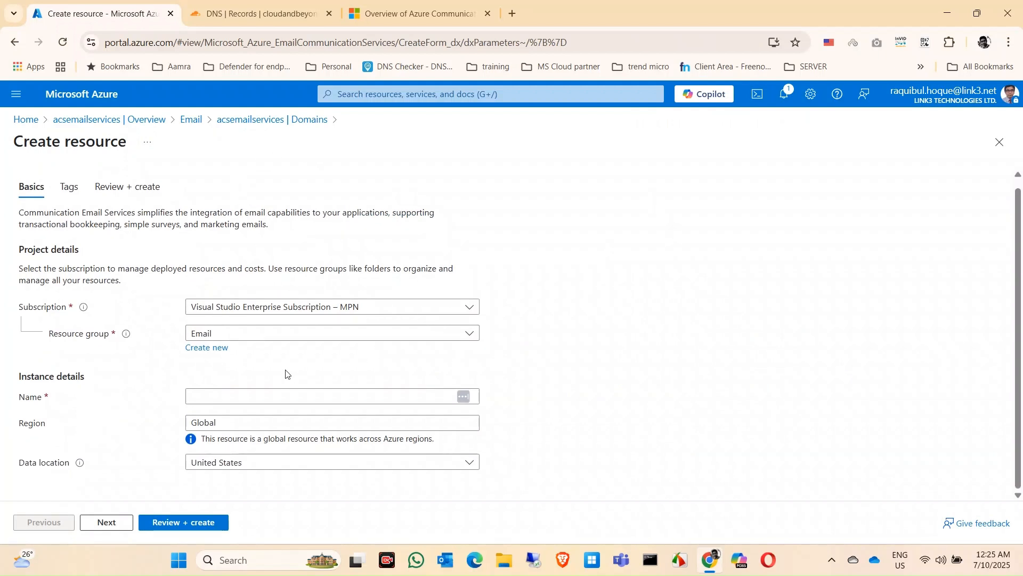
click(253, 395)
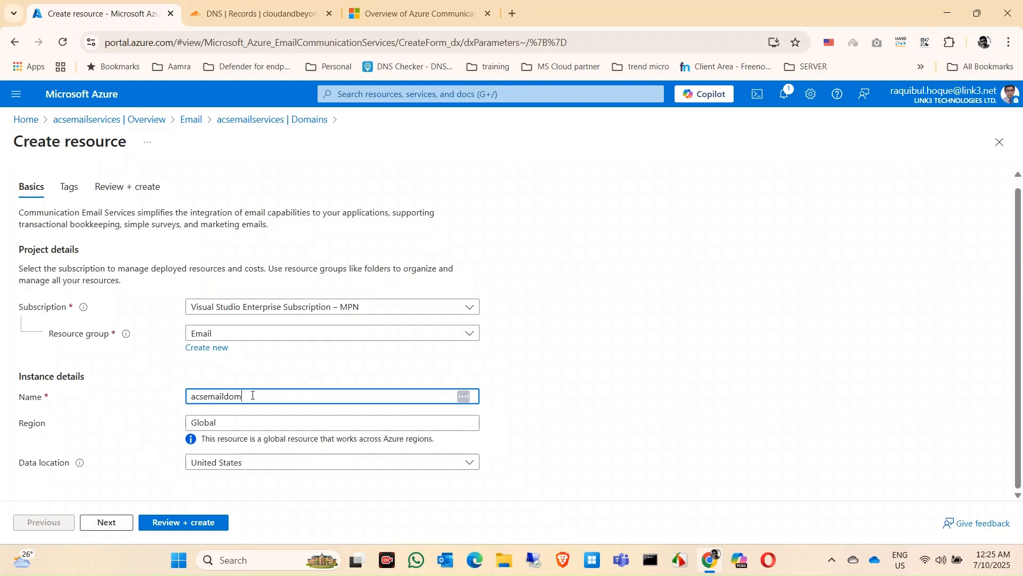
click(243, 462)
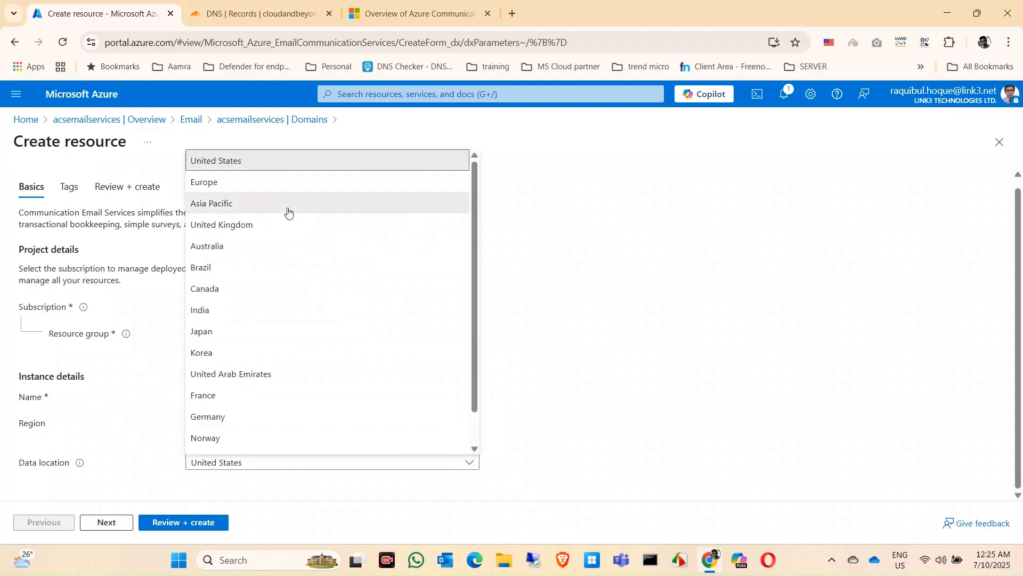
click(323, 210)
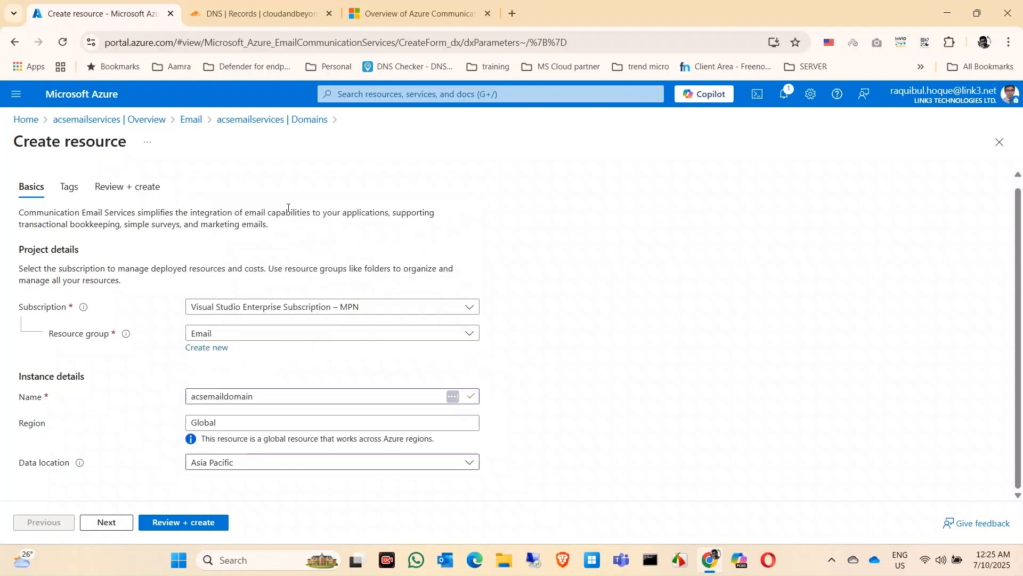
click(293, 396)
text(001)
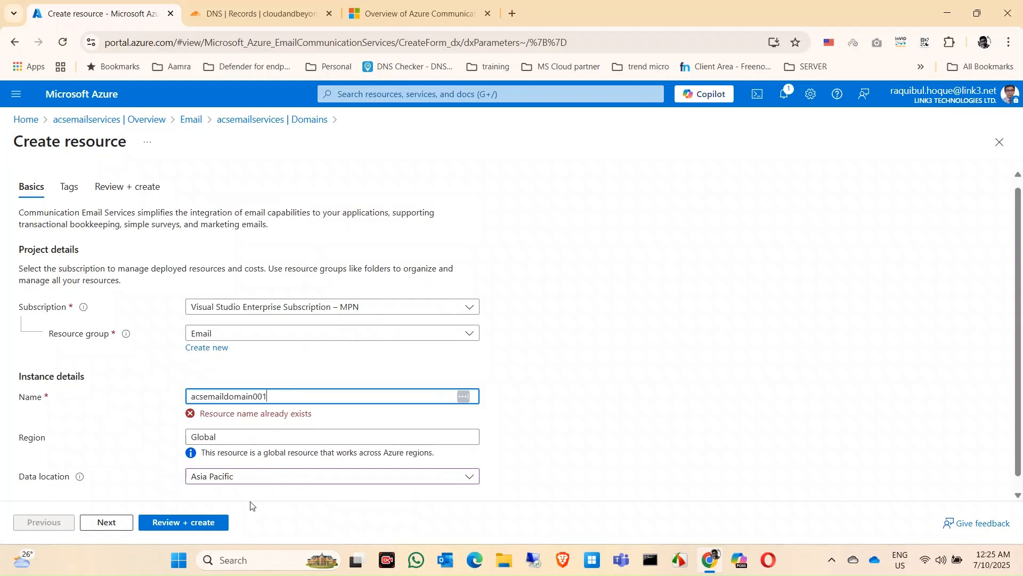
Step: Validate the acsemaildomain001 settings without adding tags and create the email service
click(106, 522)
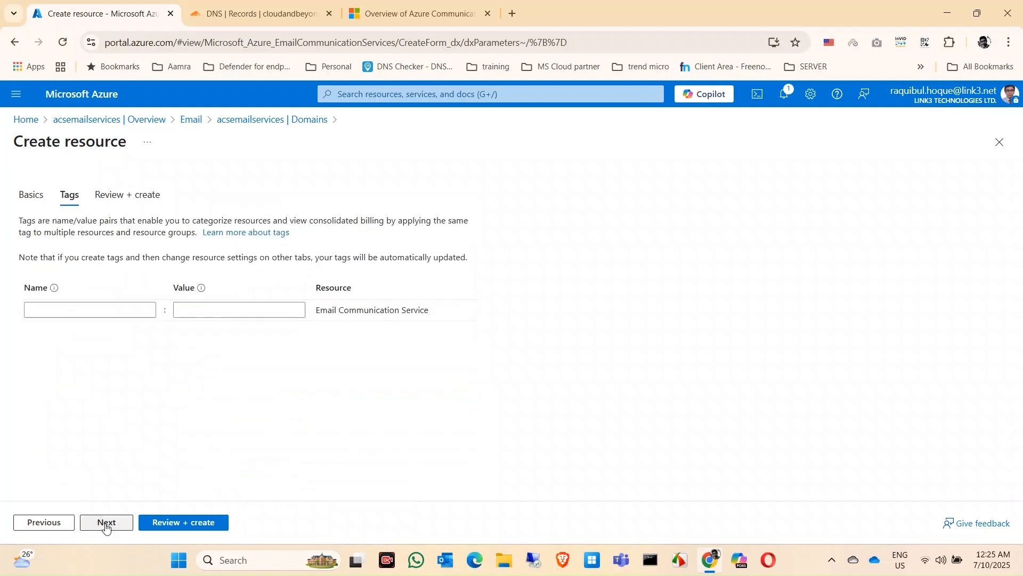
click(106, 525)
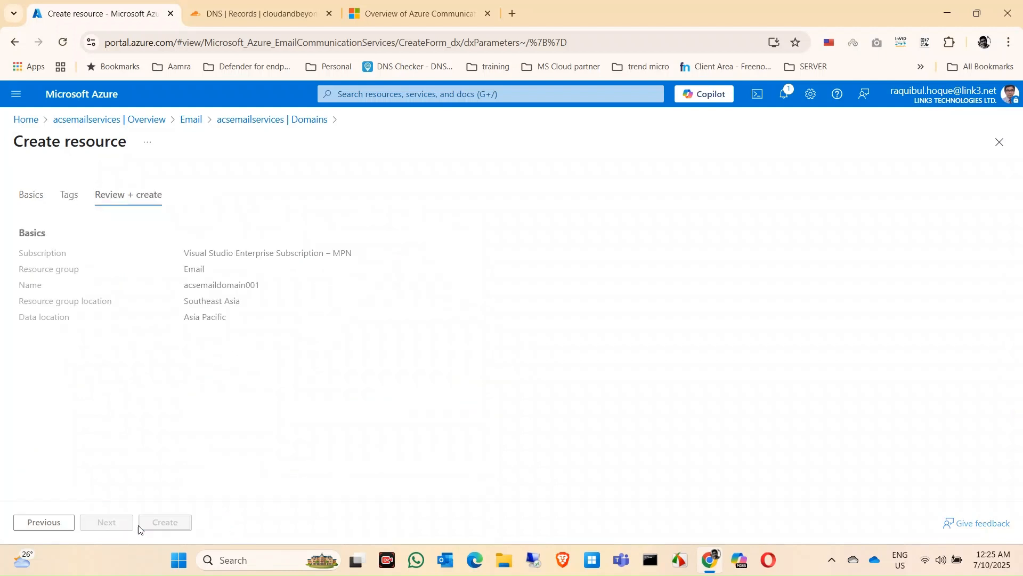
click(42, 521)
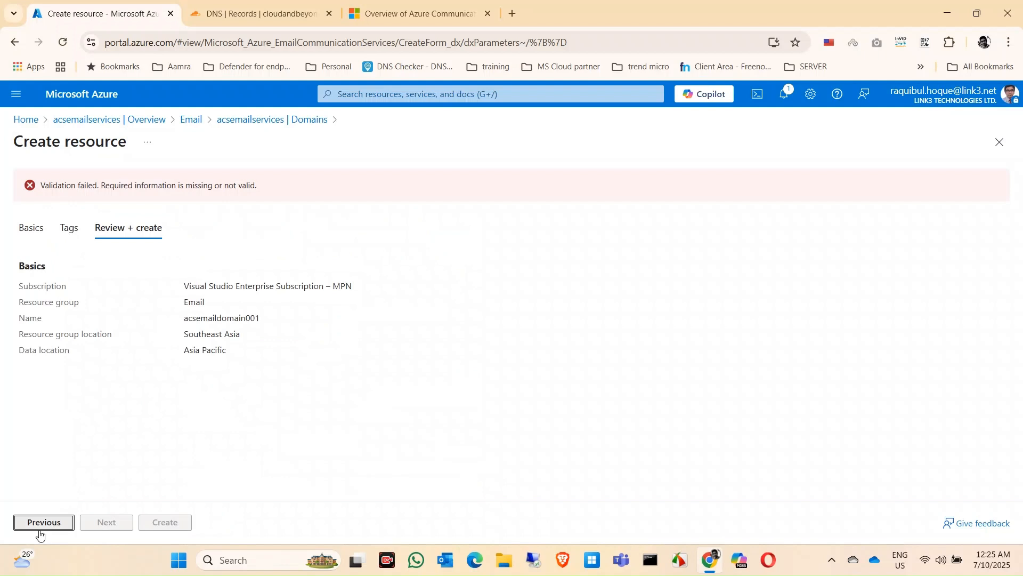
click(40, 529)
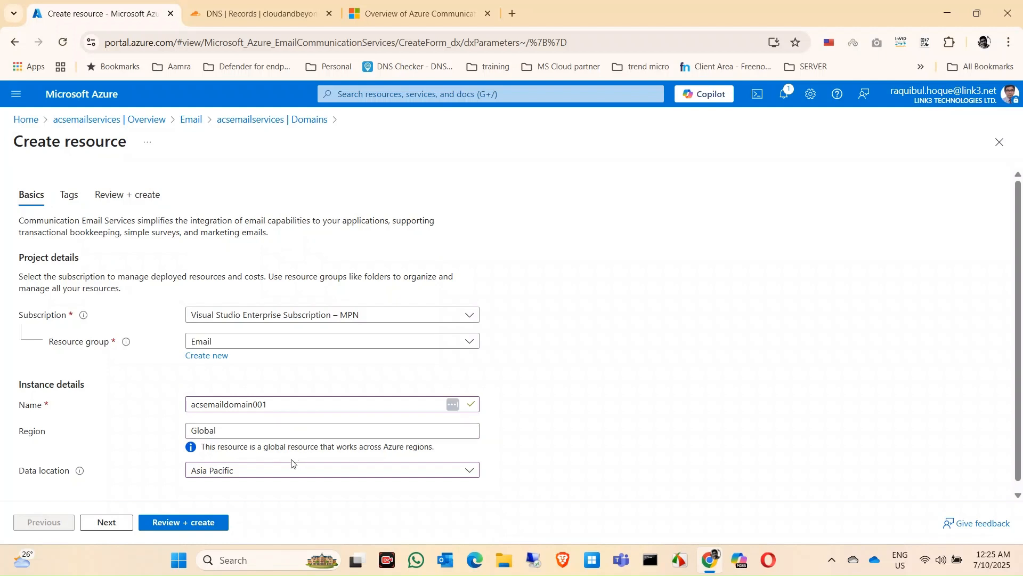
click(159, 523)
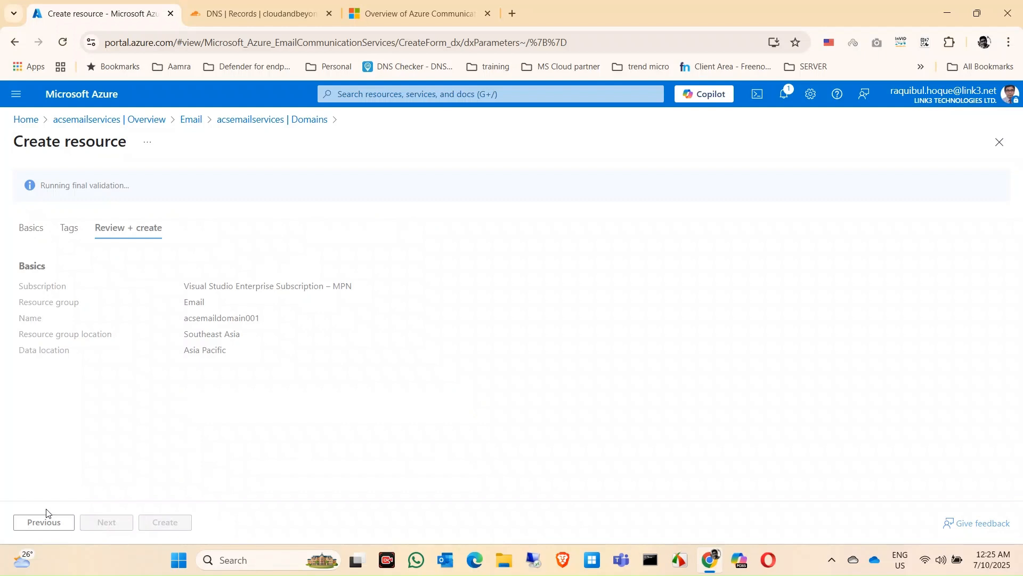
click(145, 525)
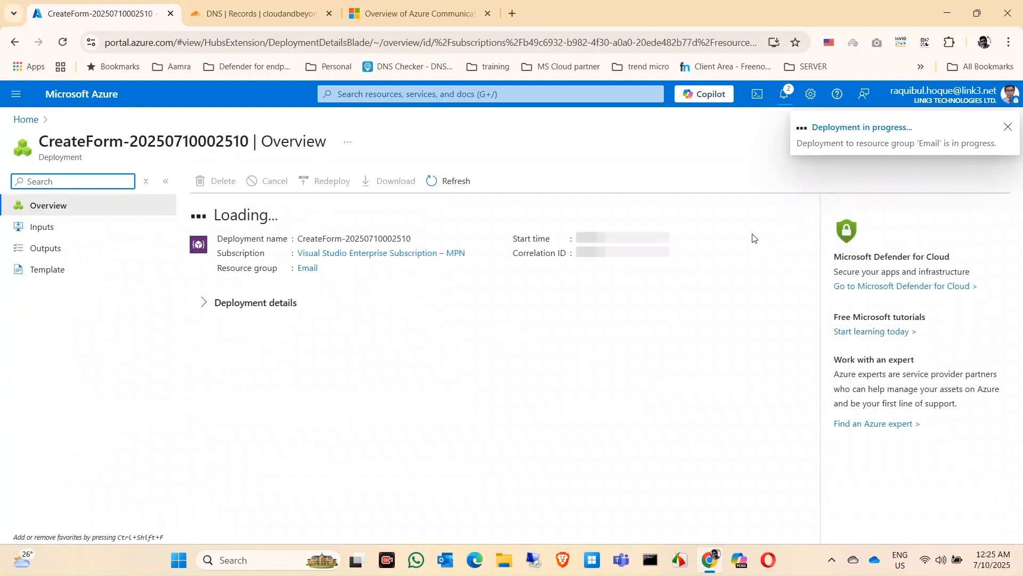
click(1008, 129)
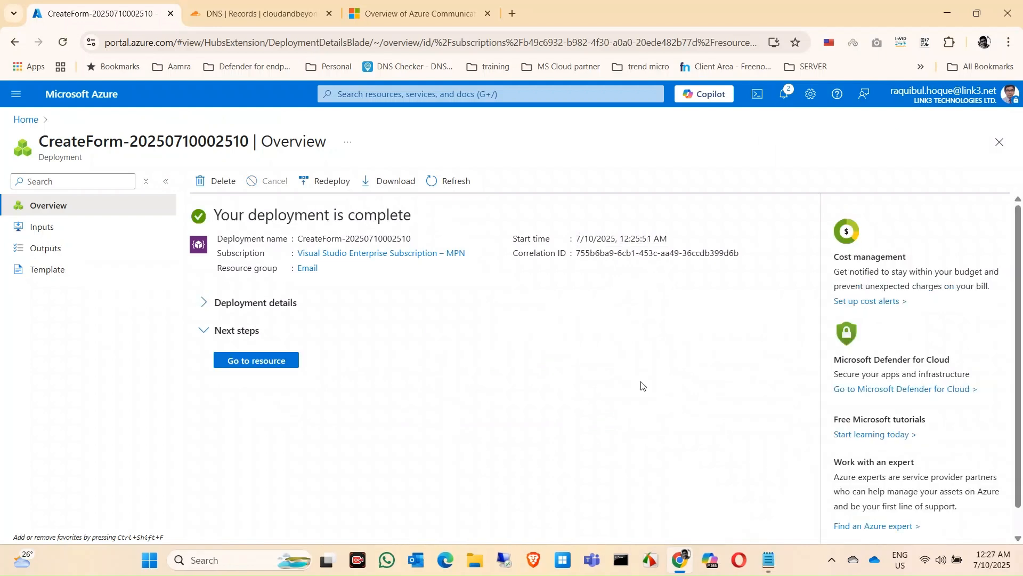
Step: Open the deployed acsemaildomain001 resource from the Email resource group and show its domain provisioning page
click(274, 369)
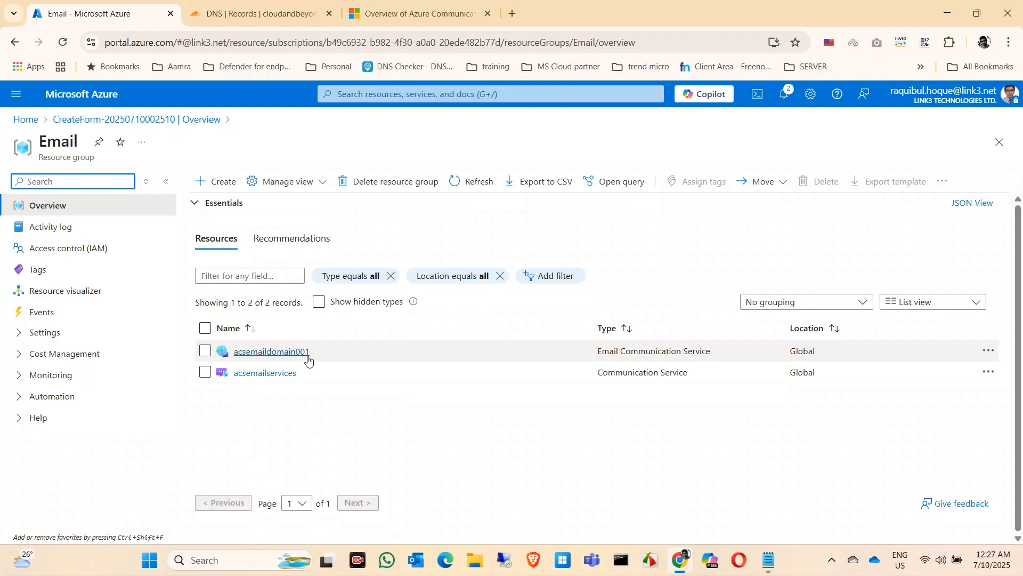
click(285, 353)
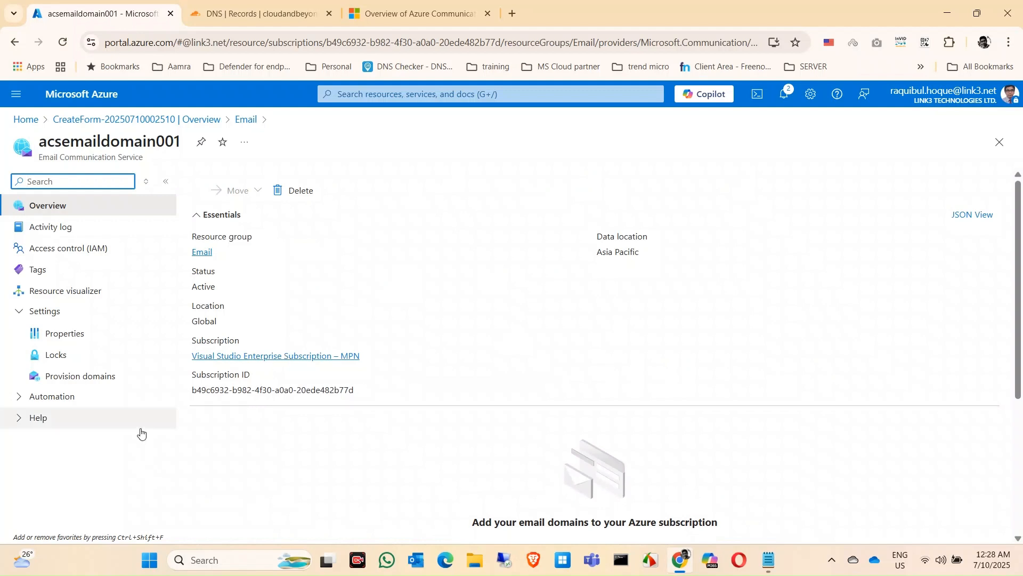
click(86, 384)
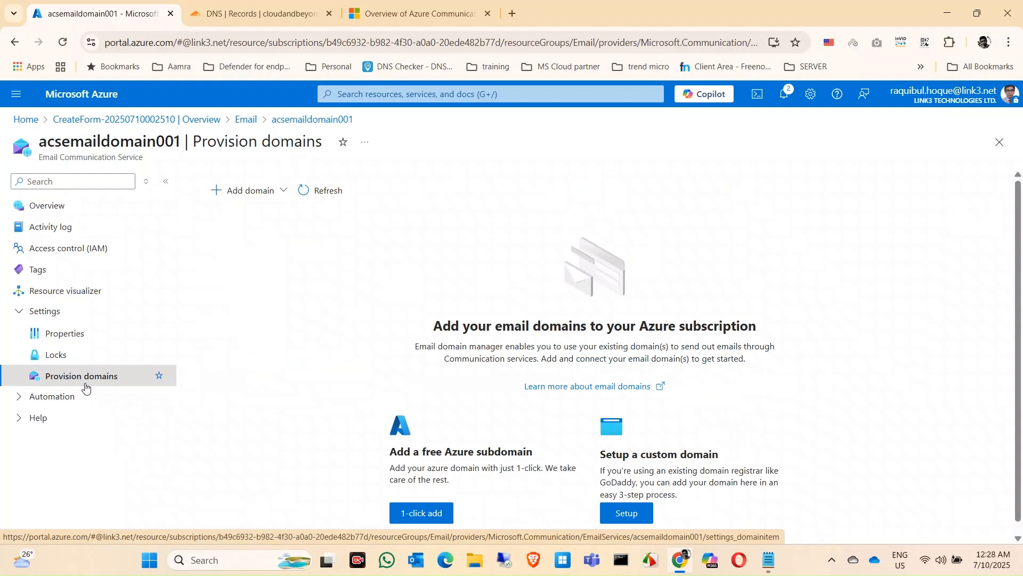
Step: Add the custom domain cloudandbeyond.shop to acsemaildomain001, entering and confirming the domain name
click(274, 199)
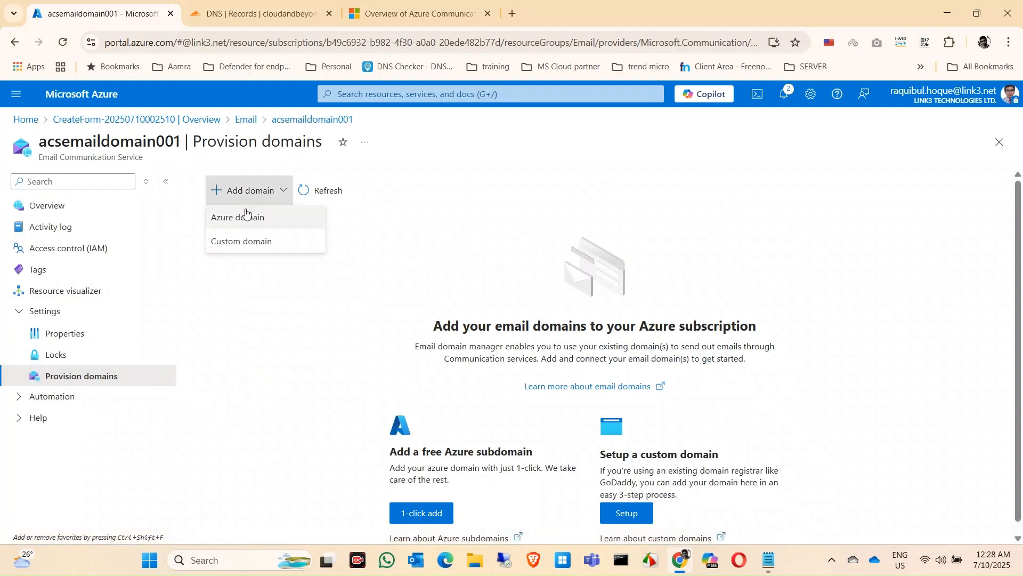
click(253, 244)
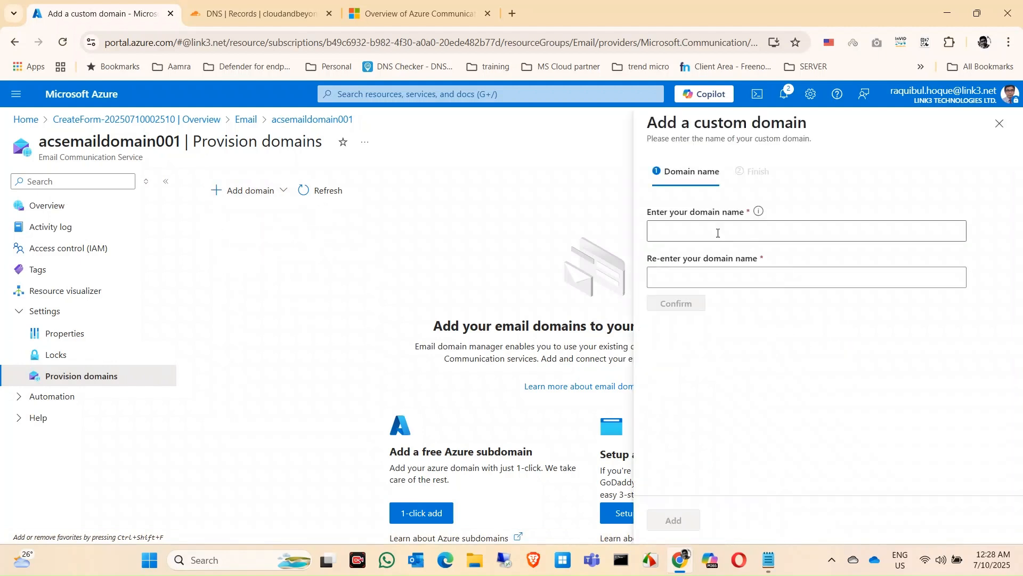
click(718, 232)
click(764, 262)
click(756, 278)
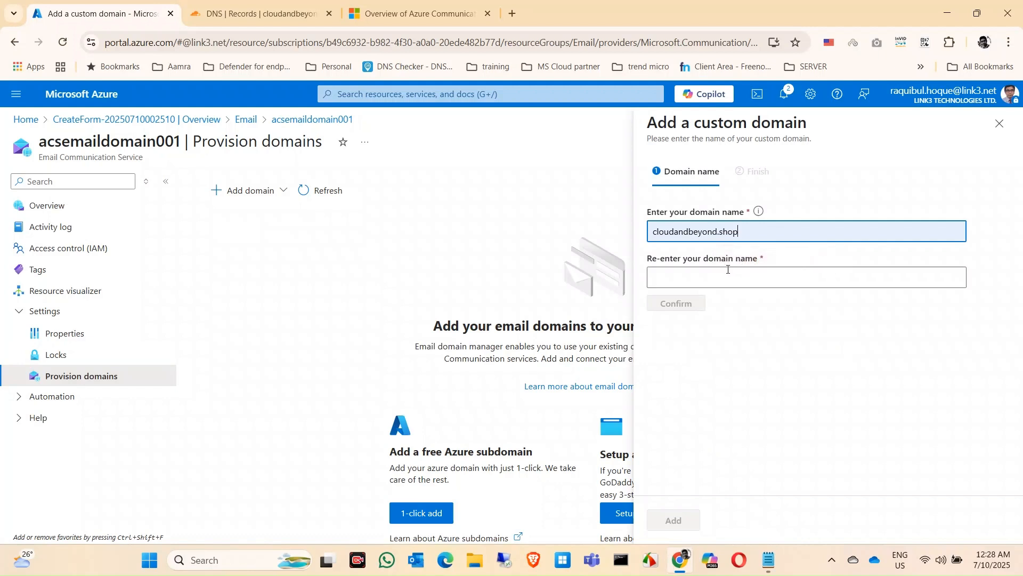
click(754, 310)
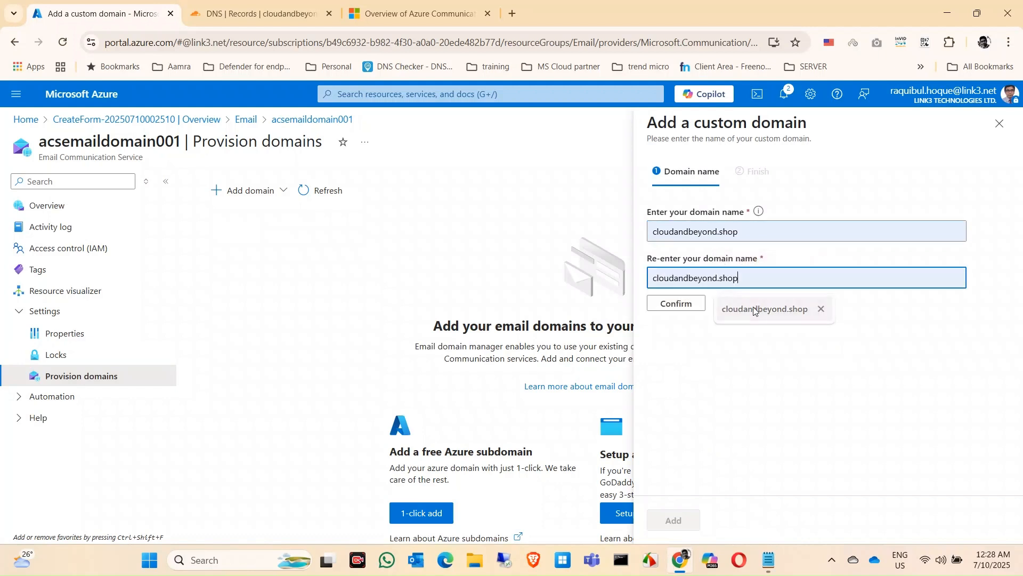
click(695, 306)
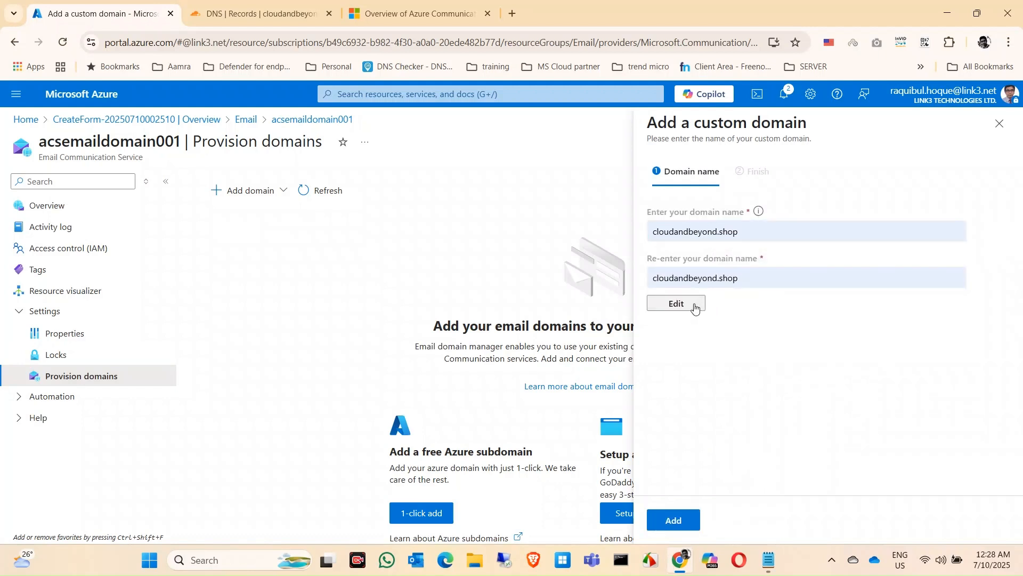
click(674, 520)
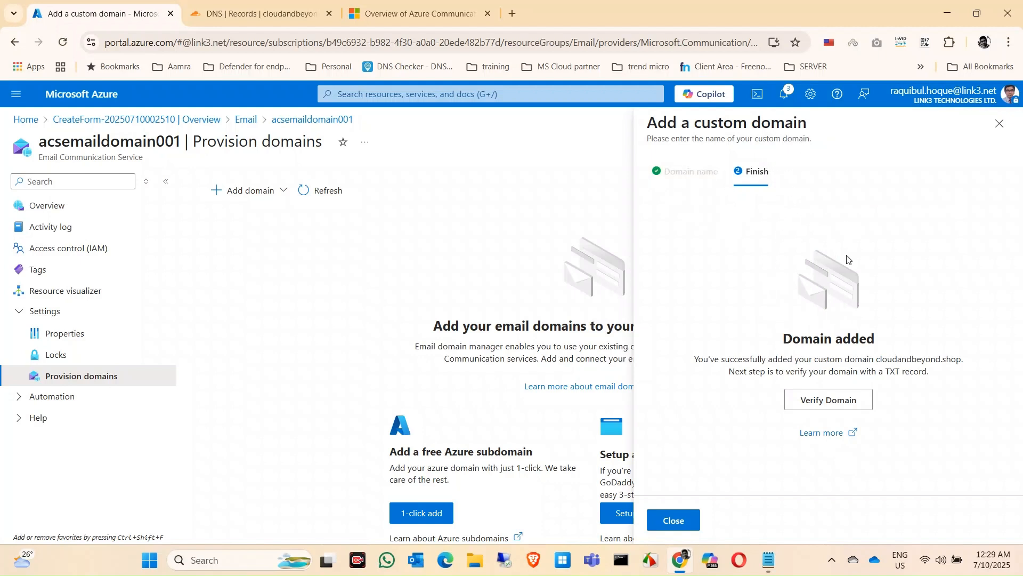
Step: Copy the TXT verification value for cloudandbeyond.shop and switch to the domain's DNS records in Cloudflare
click(831, 410)
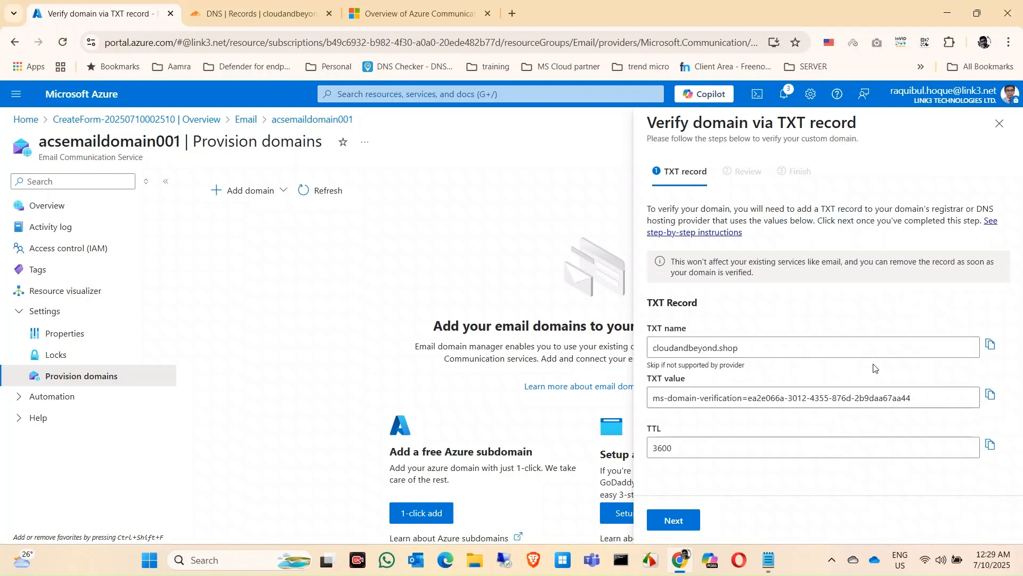
click(993, 395)
click(241, 16)
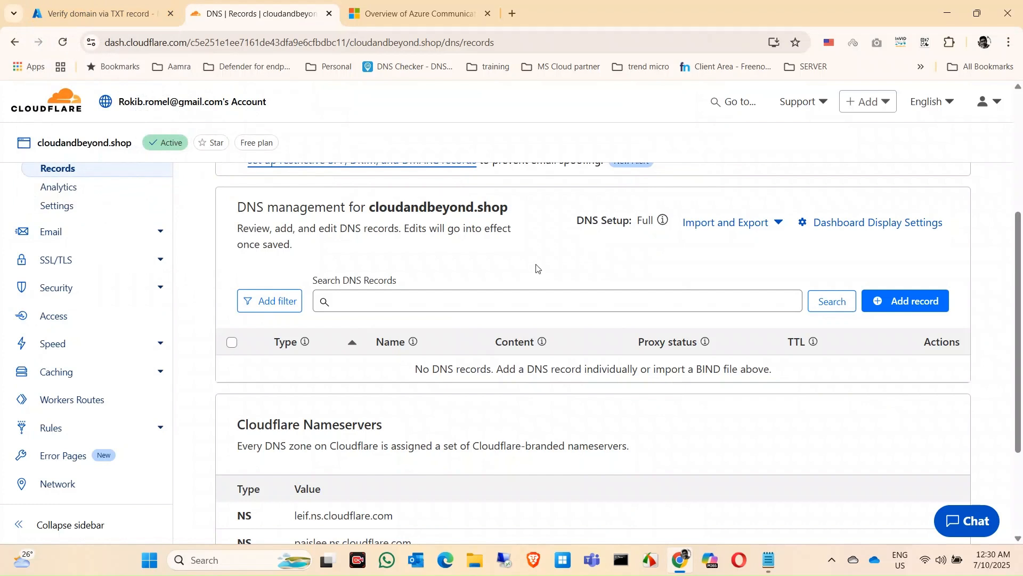
Step: Add a TXT record for cloudandbeyond.shop with name @ and the copied domain verification value as content, and save it
click(908, 301)
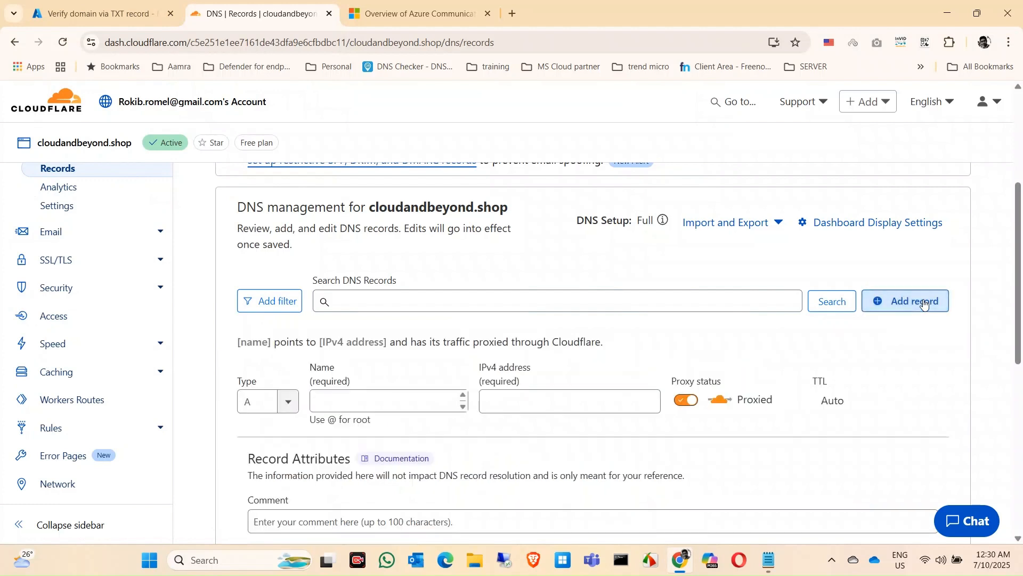
click(286, 404)
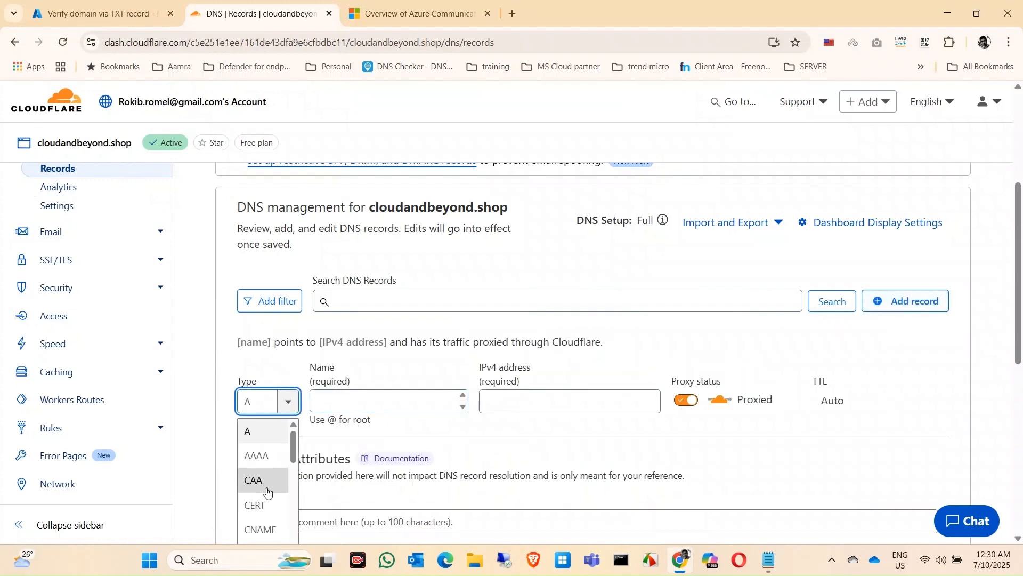
scroll(267, 489, down, 2)
scroll(258, 519, down, 5)
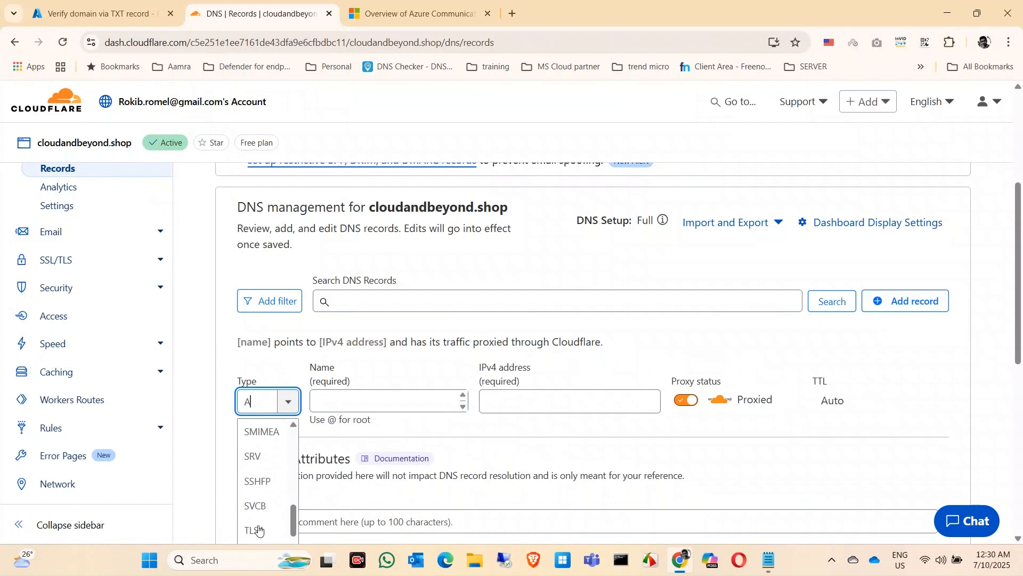
click(259, 528)
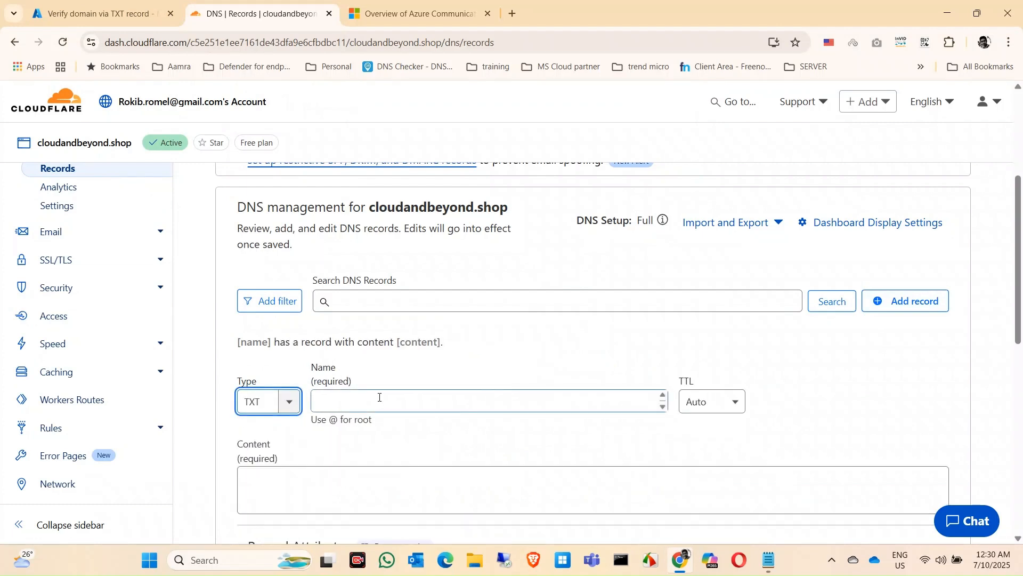
click(424, 405)
text(@)
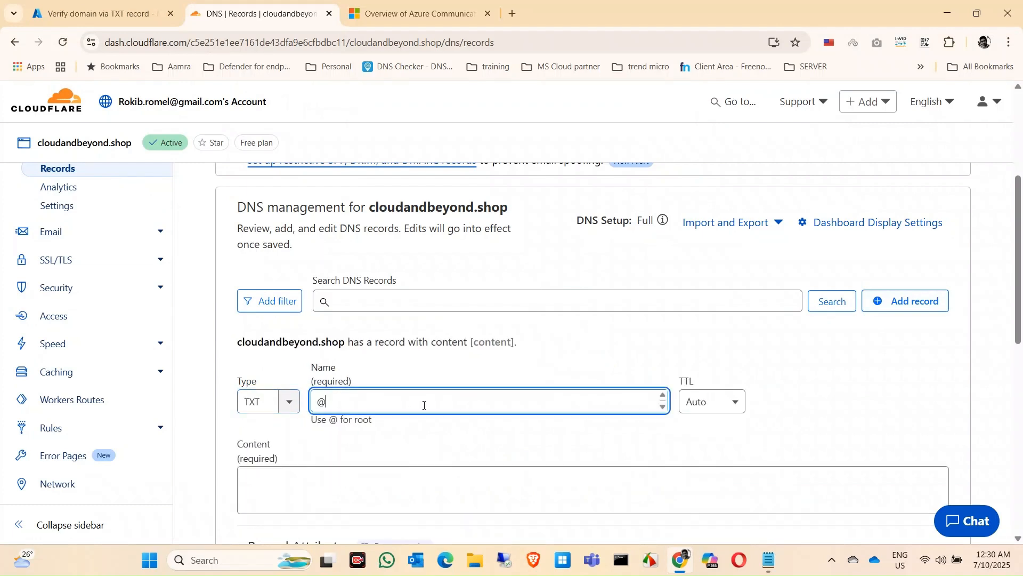
click(353, 487)
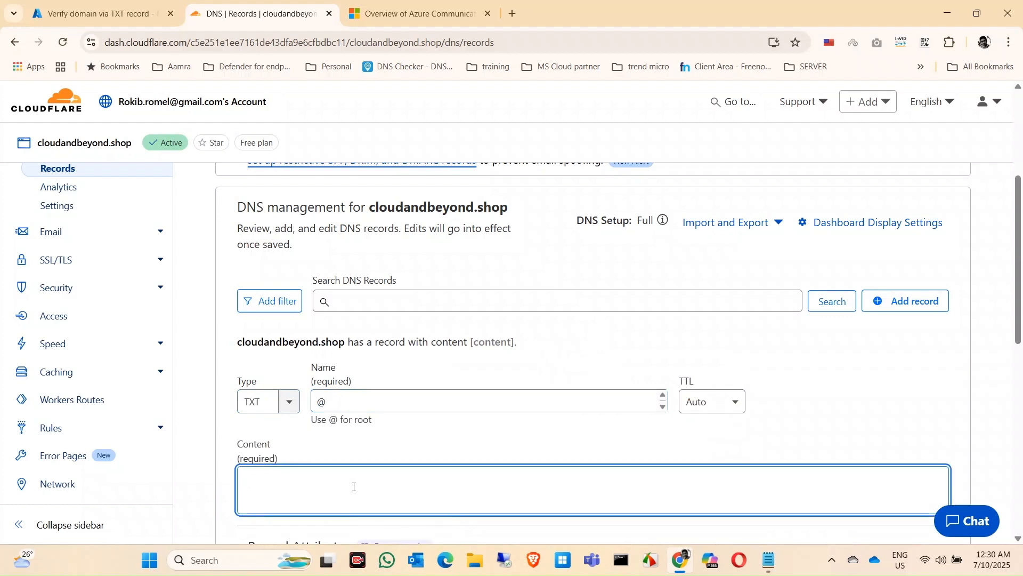
key(ctrl+v)
scroll(653, 438, down, 5)
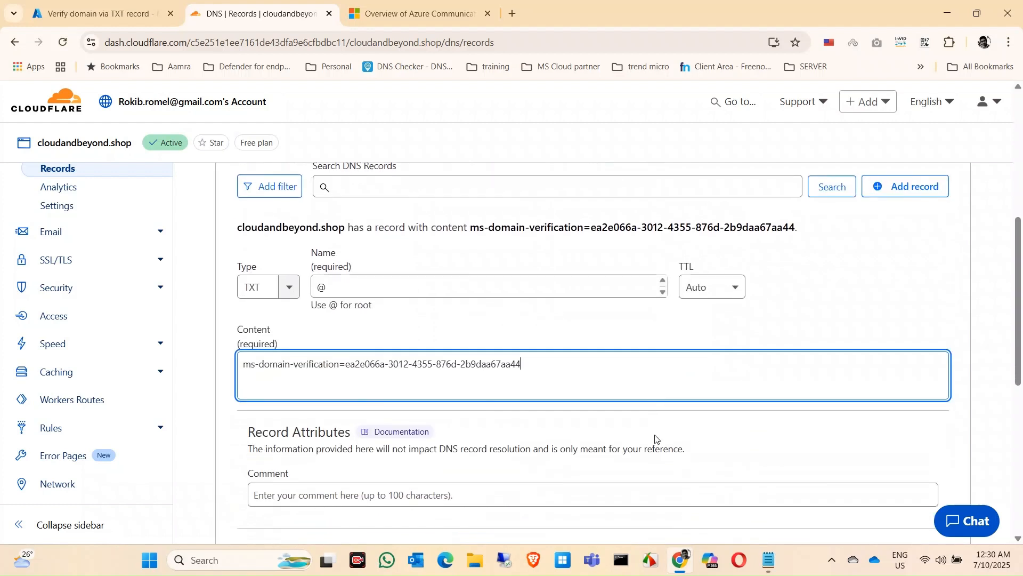
click(929, 354)
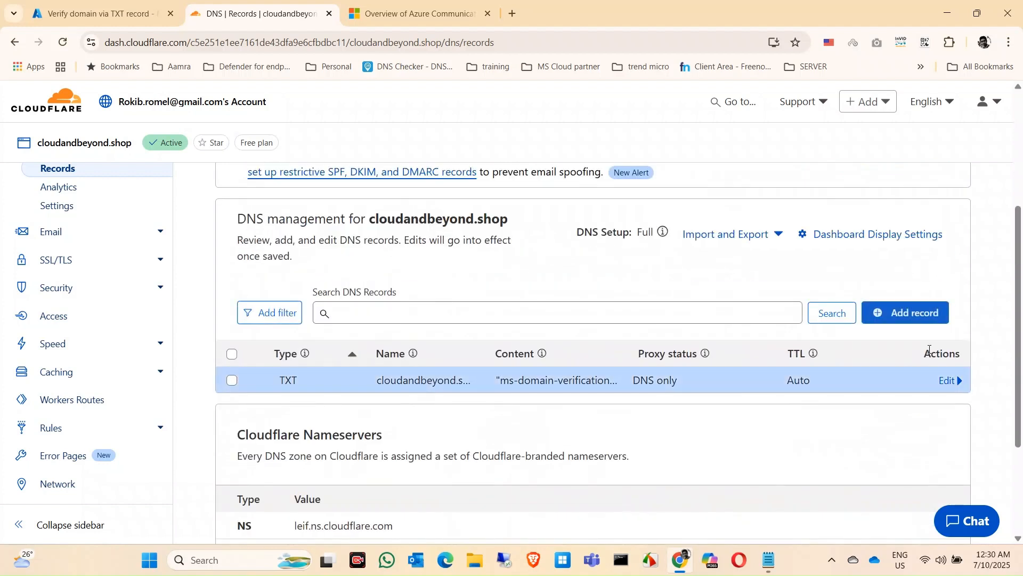
Step: Return to the Azure portal, review the TXT record details and submit cloudandbeyond.shop for verification
click(105, 11)
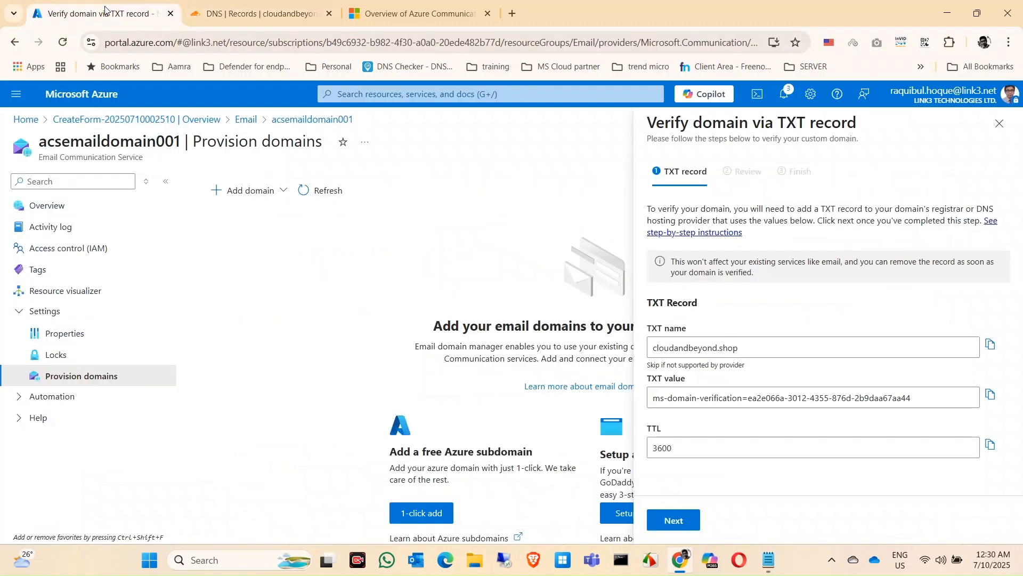
click(675, 520)
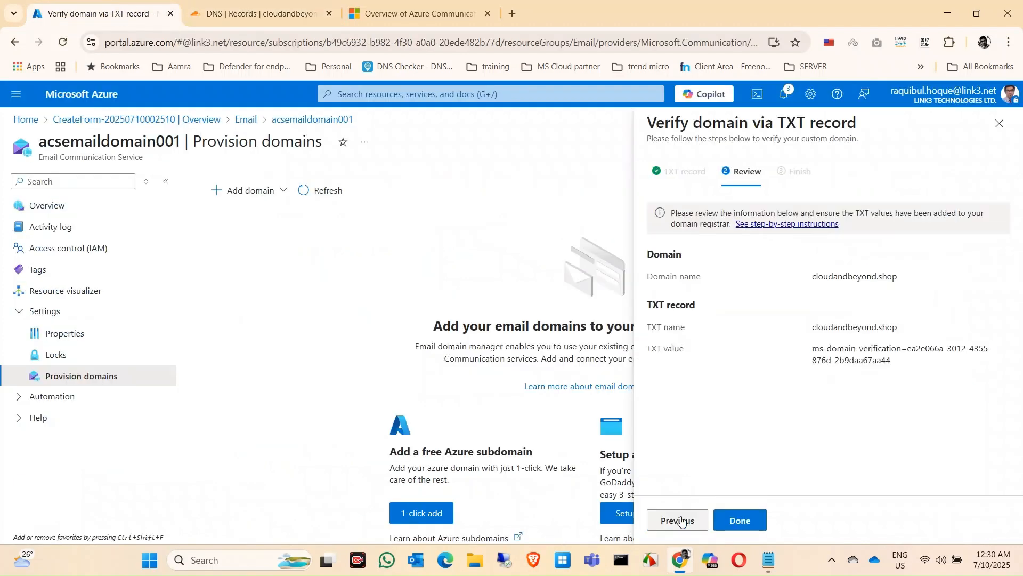
click(739, 520)
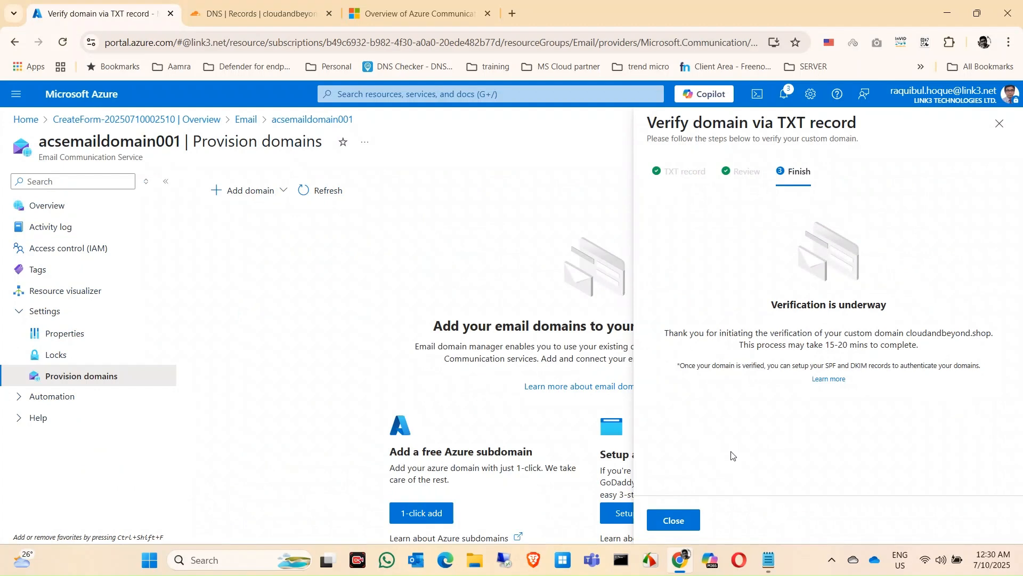
Step: Close the domain verification and custom domain panes and refresh the provisioned domains list
click(676, 528)
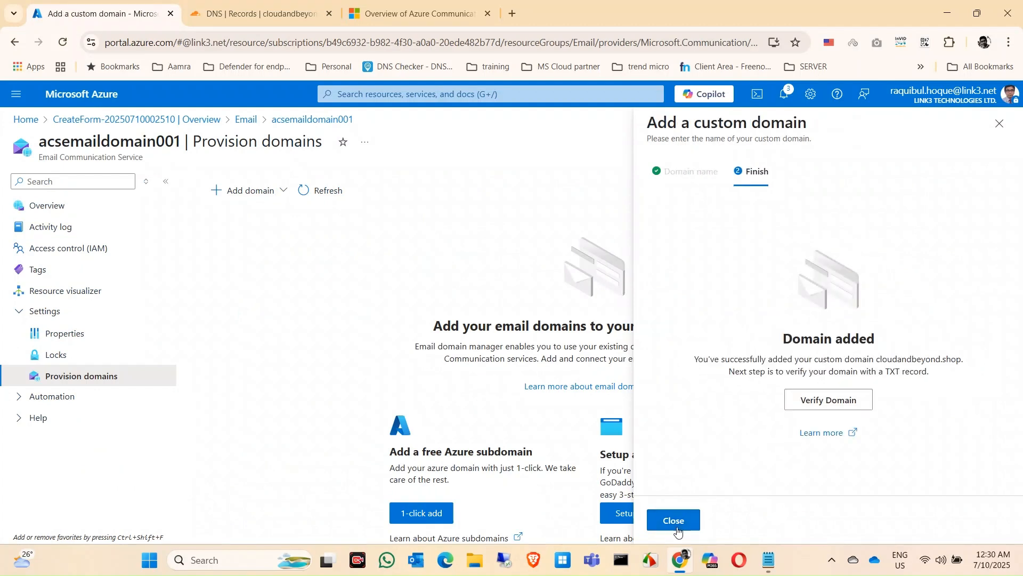
click(674, 521)
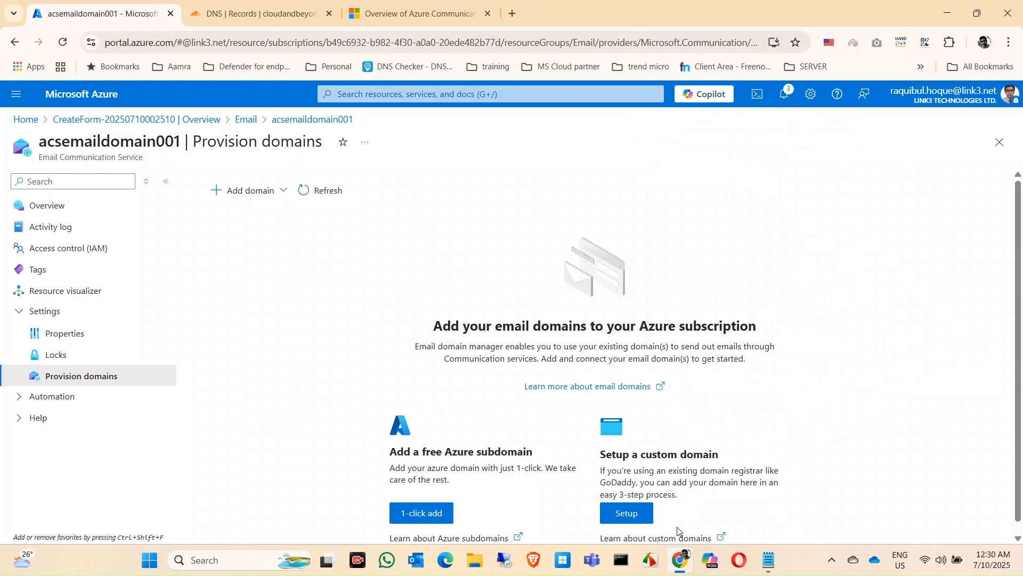
click(327, 190)
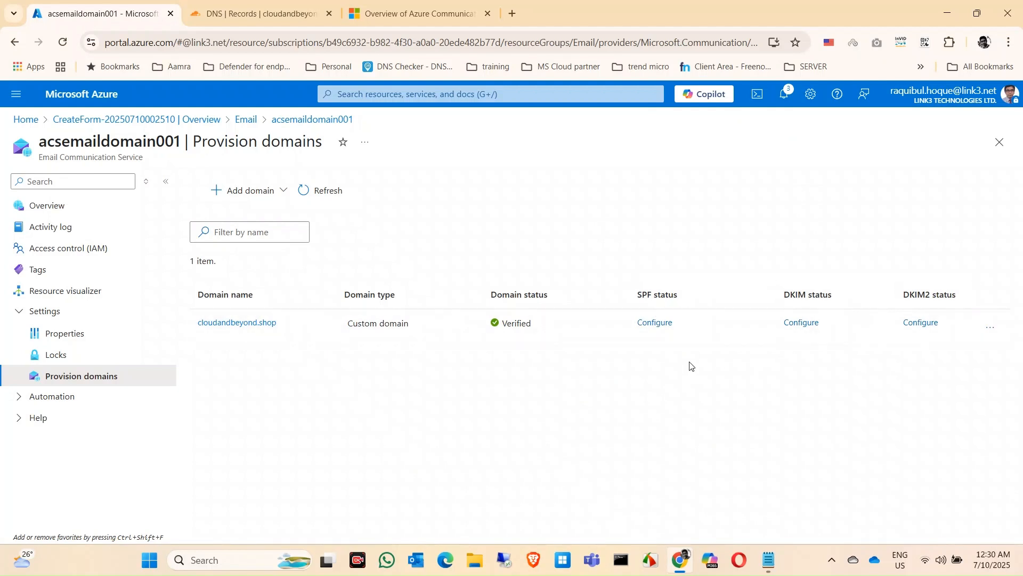
Step: Open the SPF configuration for cloudandbeyond.shop, copy the SPF value and switch to the domain's DNS records in Cloudflare
click(639, 323)
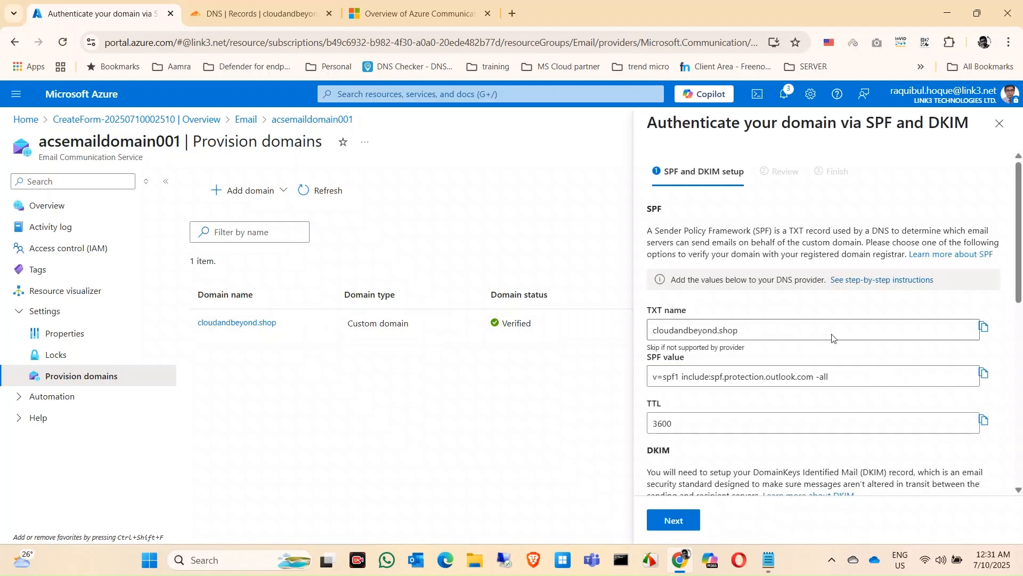
scroll(871, 358, down, 10)
scroll(871, 358, up, 10)
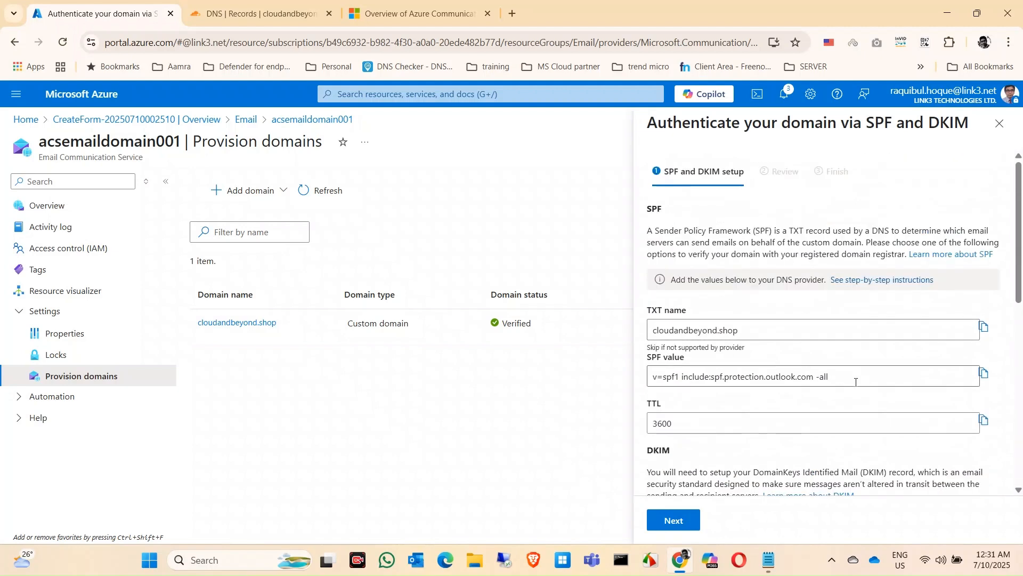
click(984, 373)
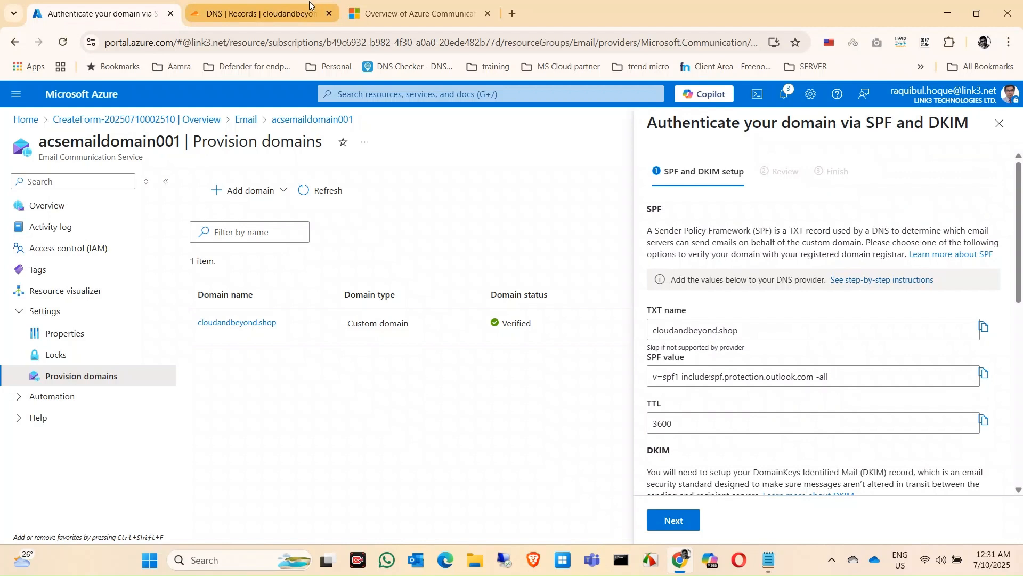
click(248, 12)
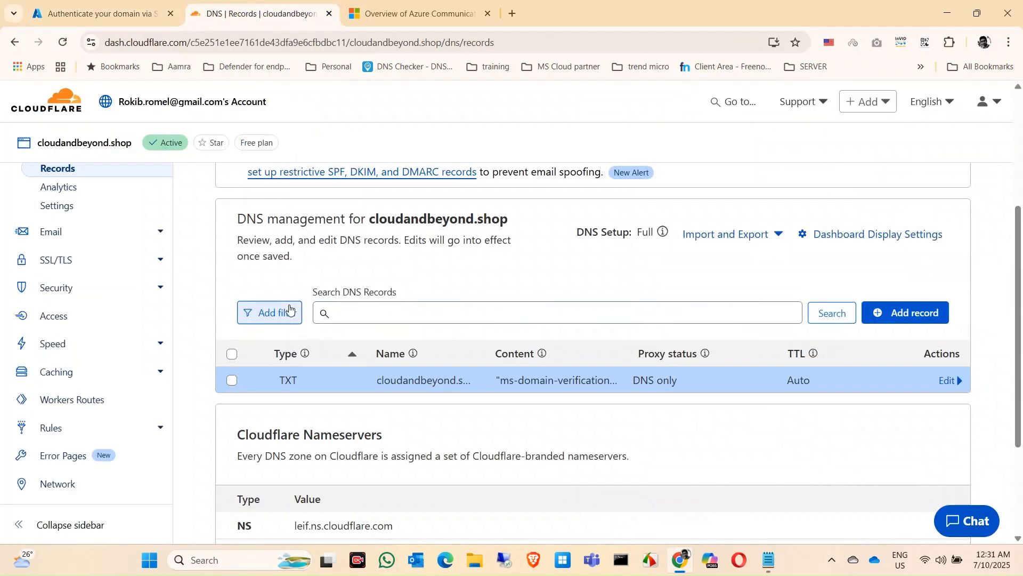
Step: Add a TXT record with name @ and content "v=spf1 include:spf.protection.outlook.com -all", and save it
click(270, 313)
click(907, 323)
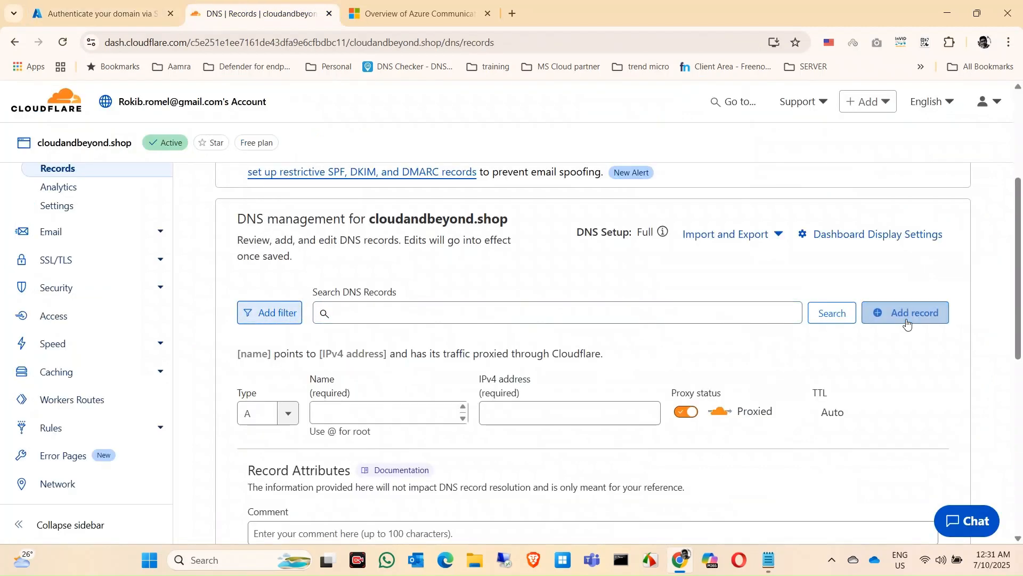
click(294, 412)
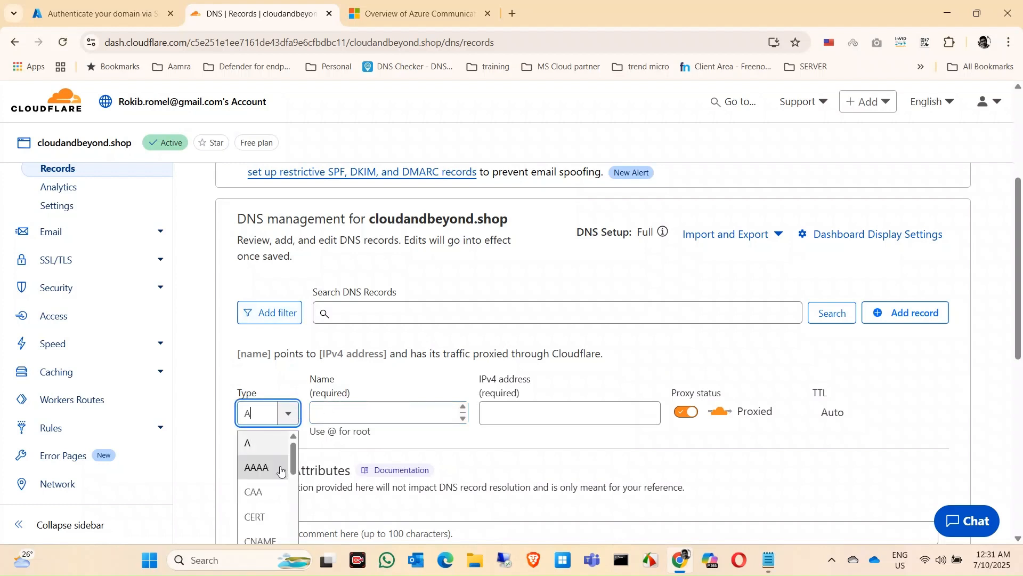
scroll(266, 496, down, 10)
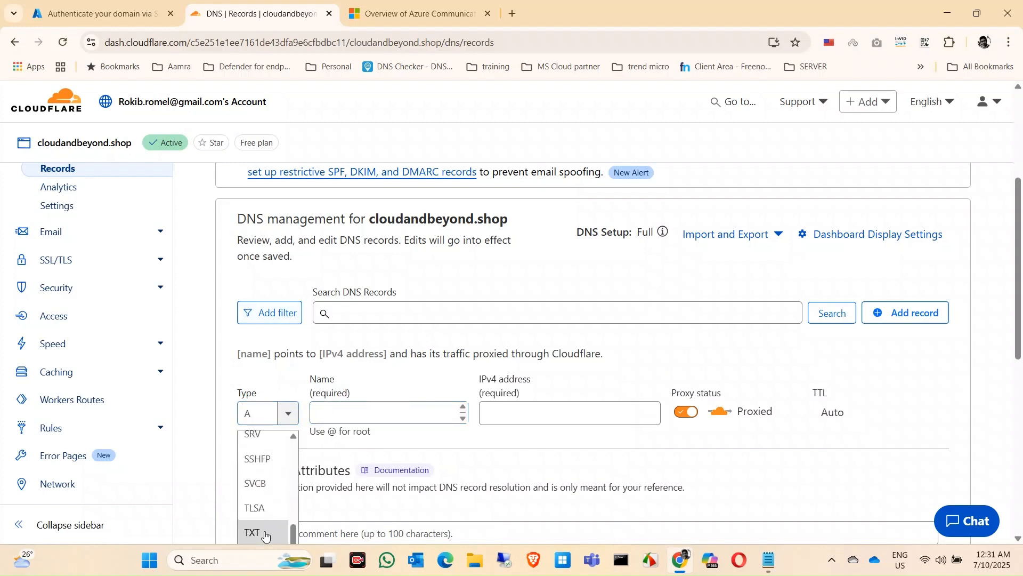
click(265, 532)
click(405, 418)
text(@)
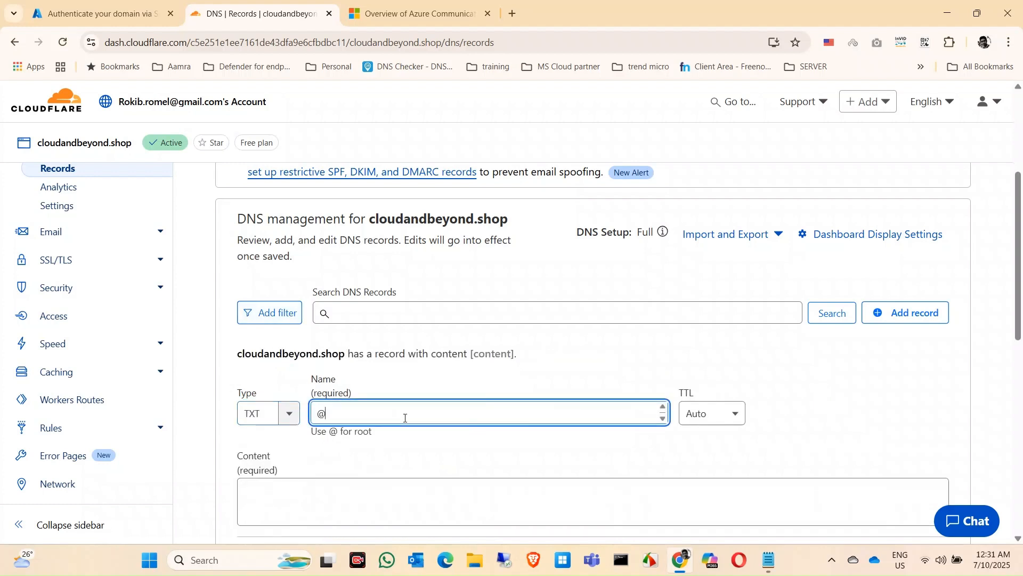
click(345, 507)
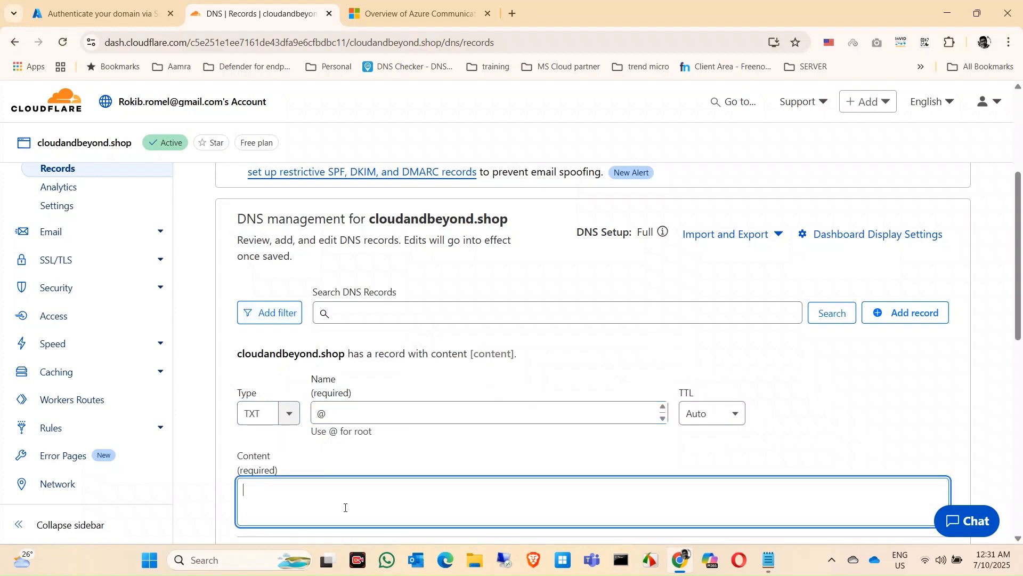
key(ctrl+v)
scroll(742, 400, down, 3)
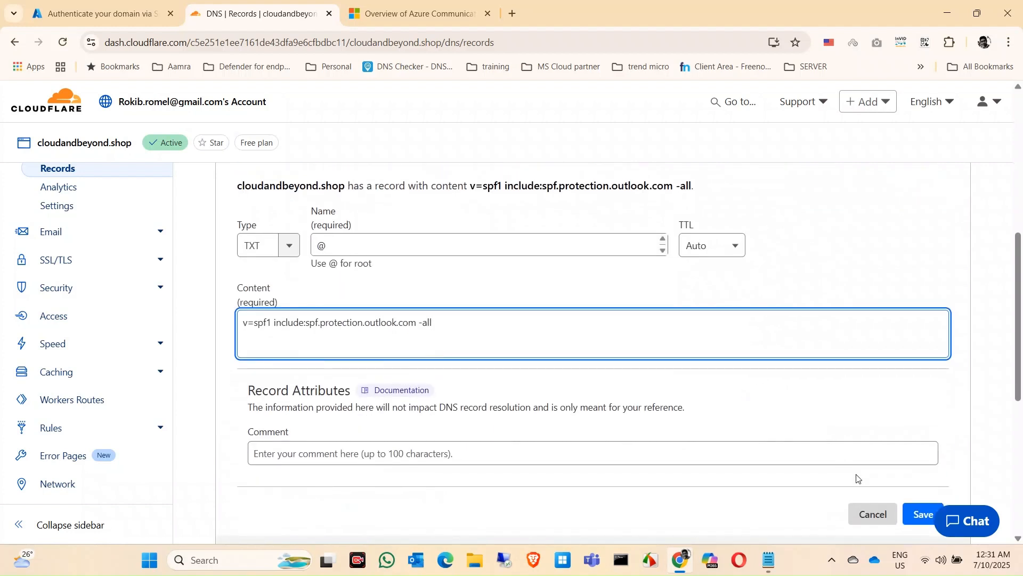
scroll(858, 478, down, 2)
click(922, 429)
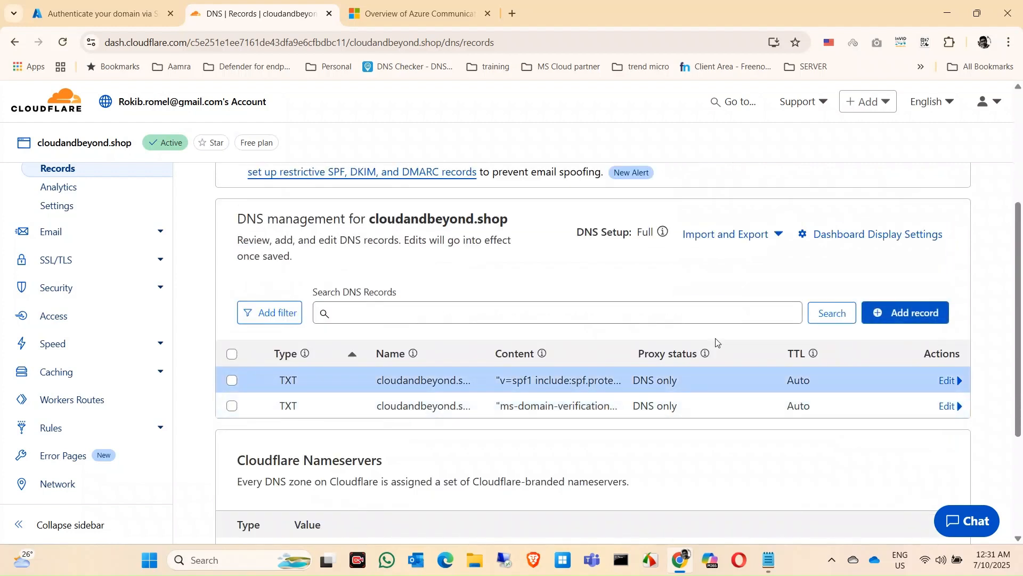
Step: Copy the first DKIM CNAME record name from the Azure portal and start a Cloudflare CNAME record named selector1-azurecomm-prod-net._domainkey
click(122, 6)
scroll(693, 291, down, 4)
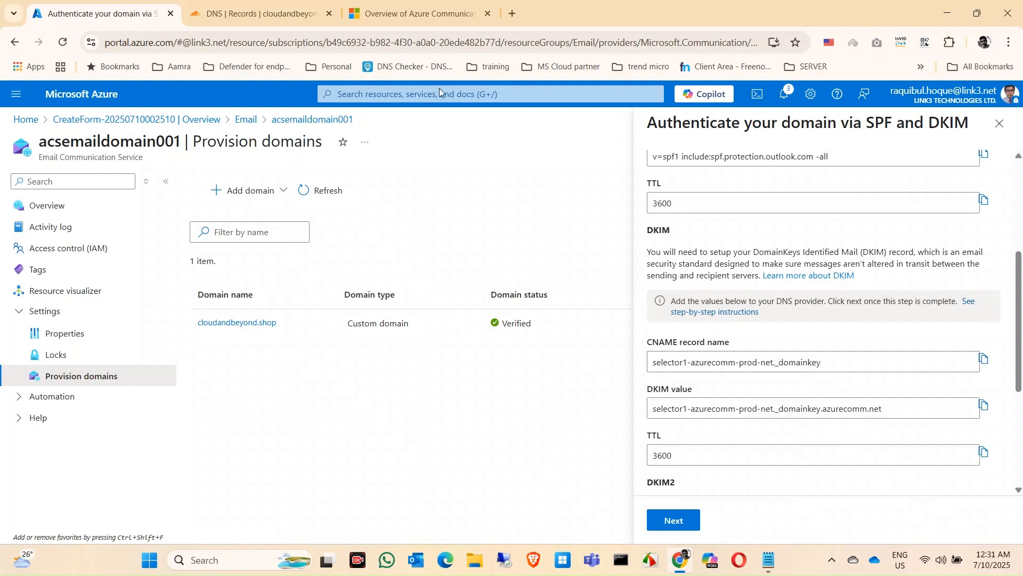
click(268, 17)
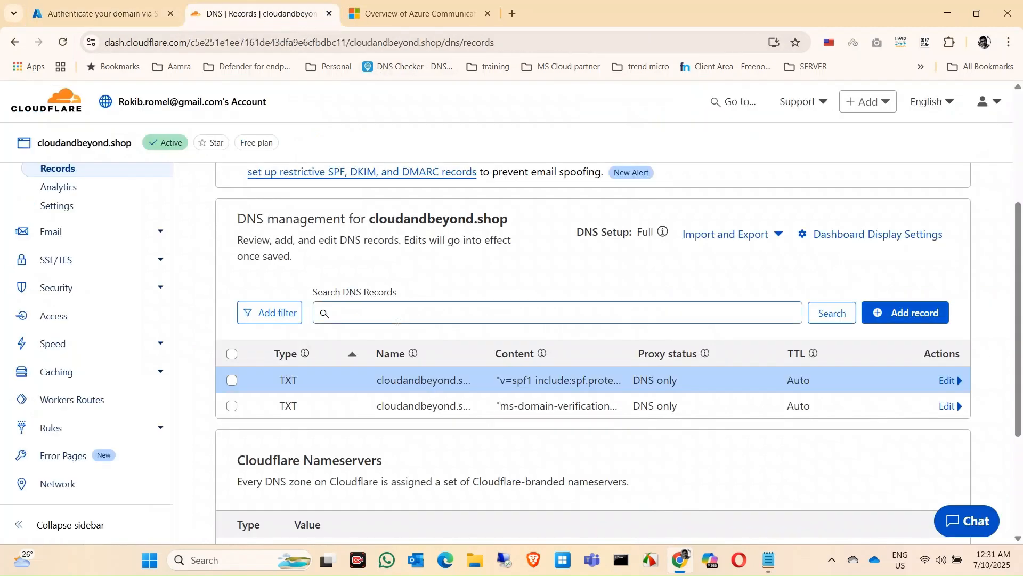
click(922, 322)
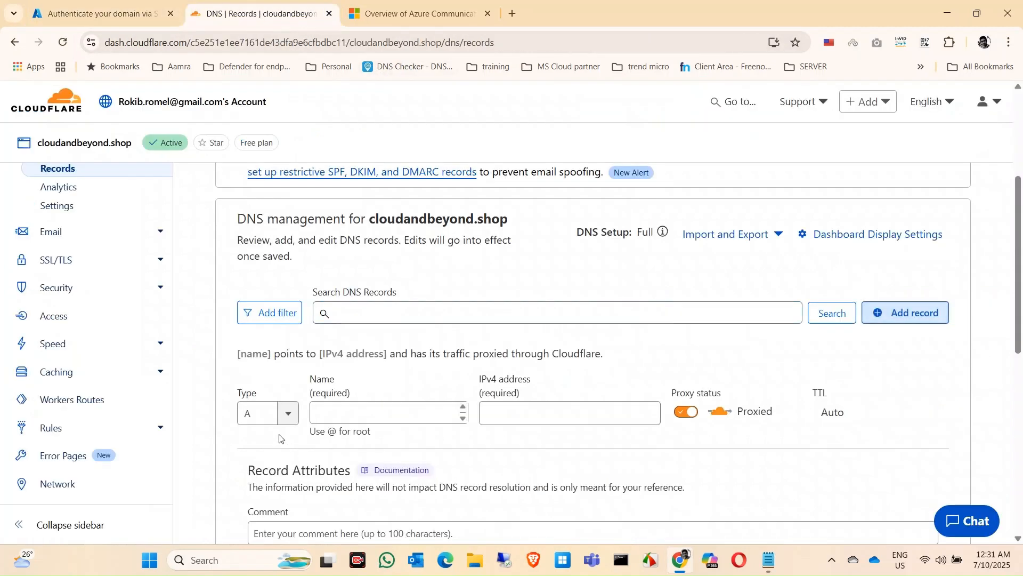
click(287, 413)
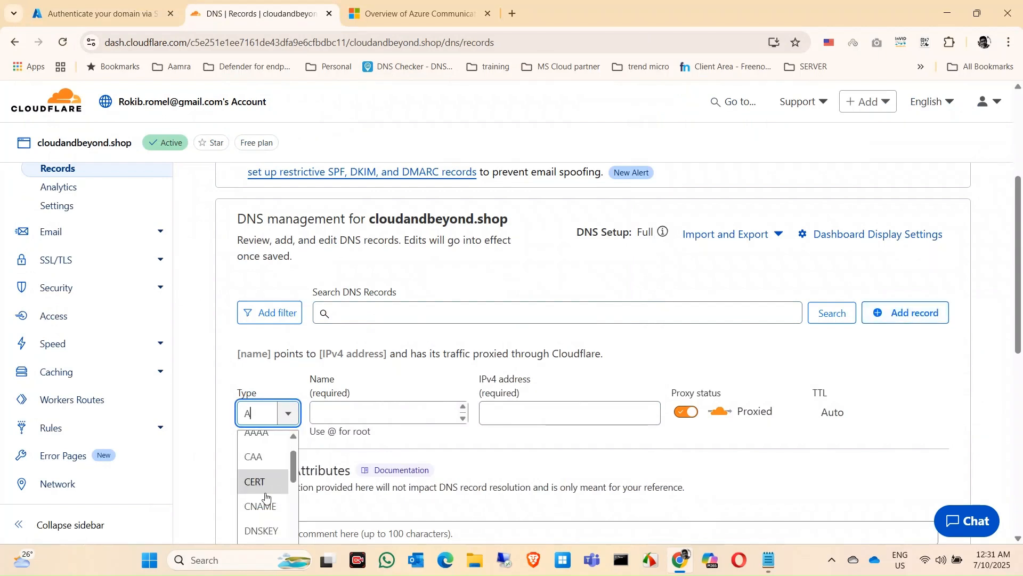
click(263, 505)
click(470, 416)
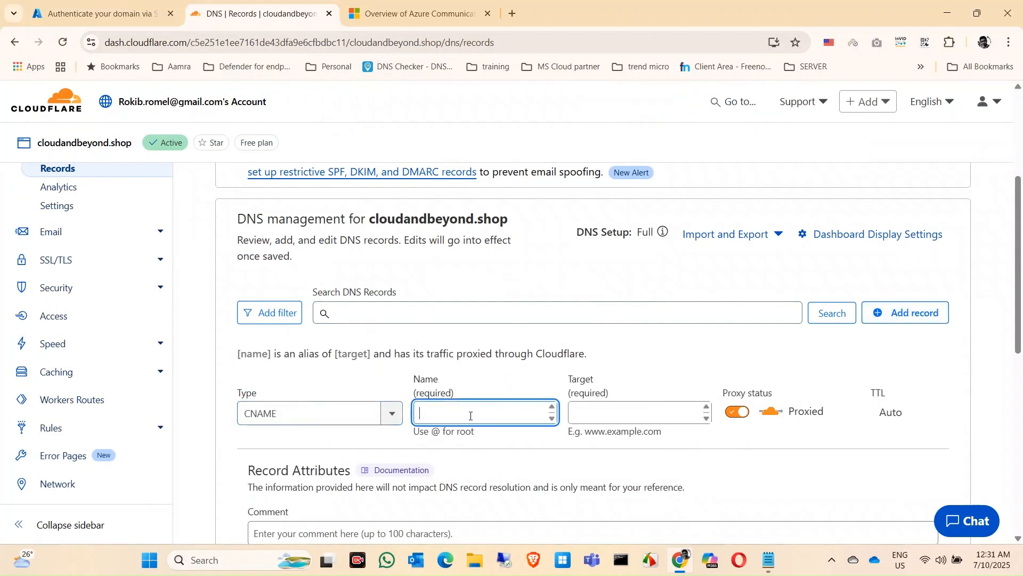
key(ctrl+v)
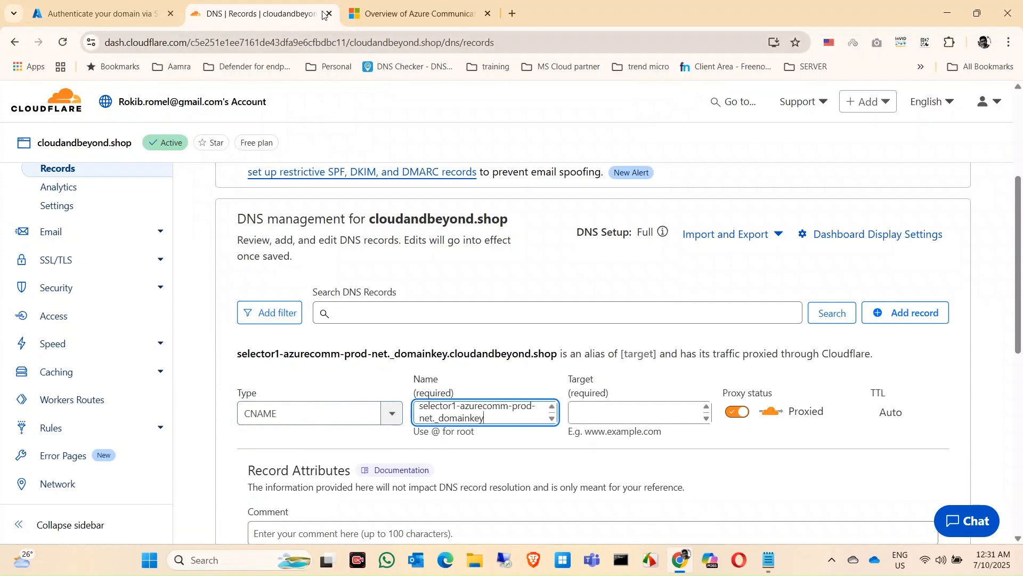
Step: Copy the first DKIM value from Azure into the CNAME record's target, set the record to DNS only and save it in Cloudflare
click(127, 2)
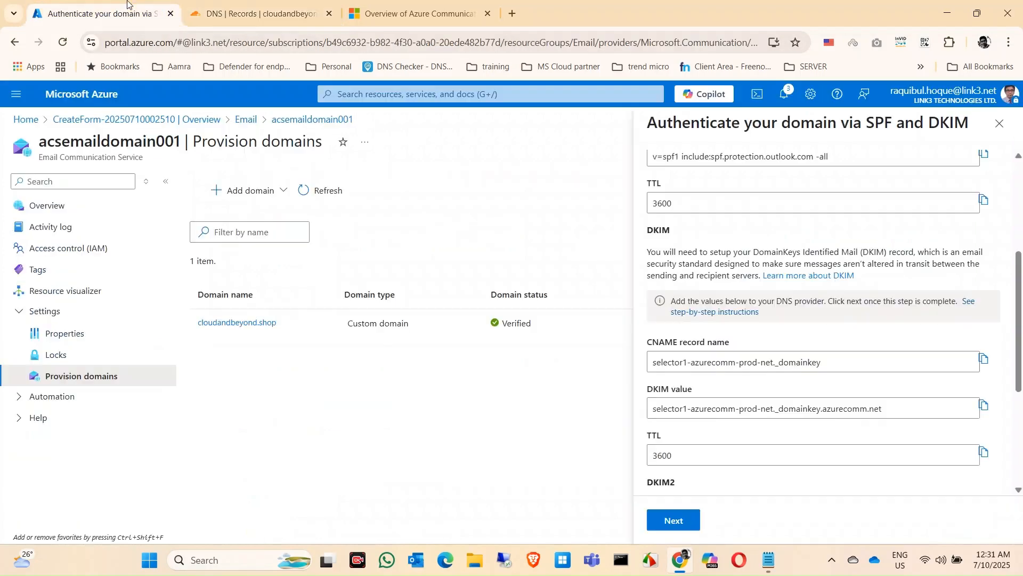
click(985, 409)
click(261, 13)
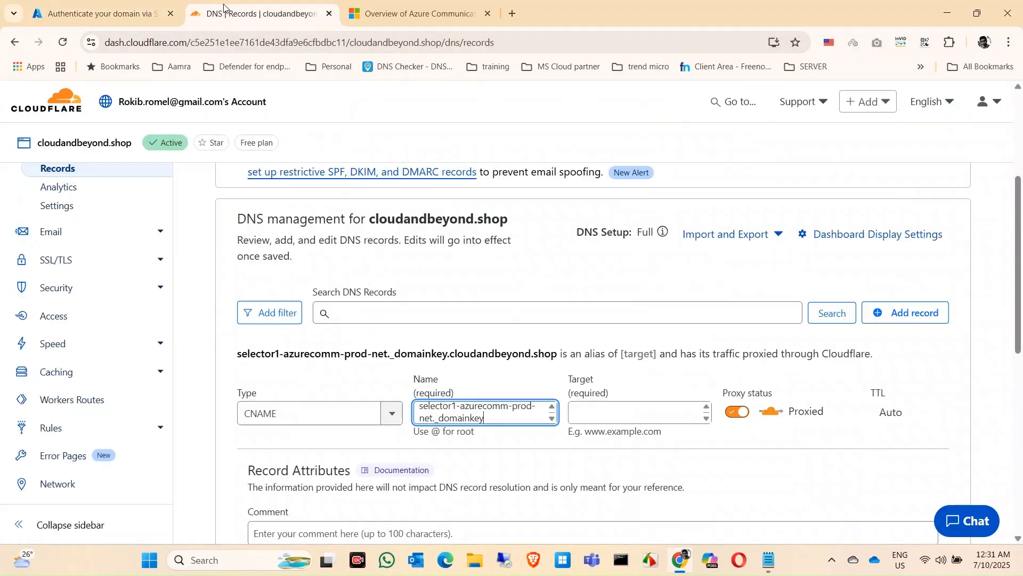
click(618, 413)
key(ctrl+v)
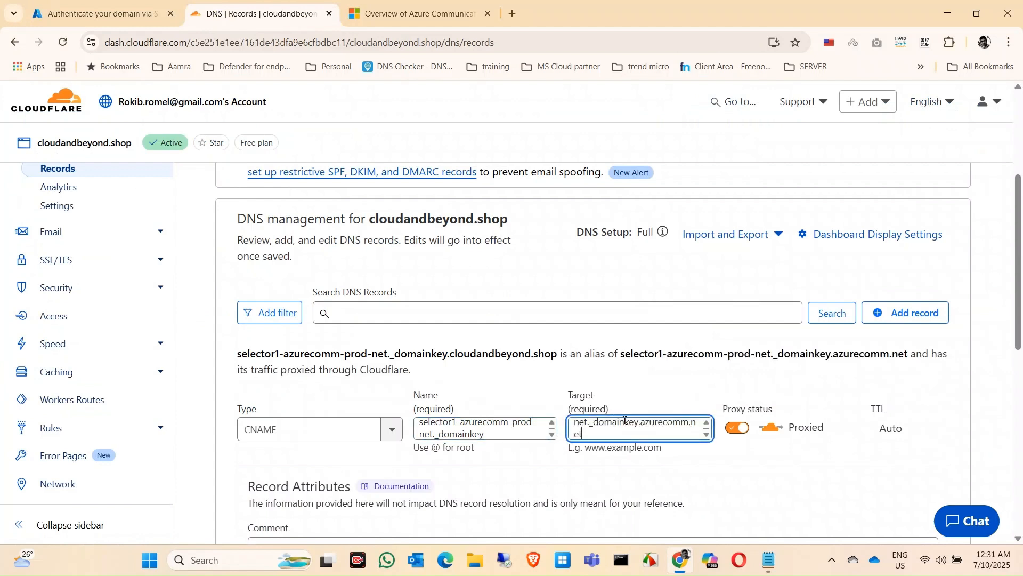
click(740, 429)
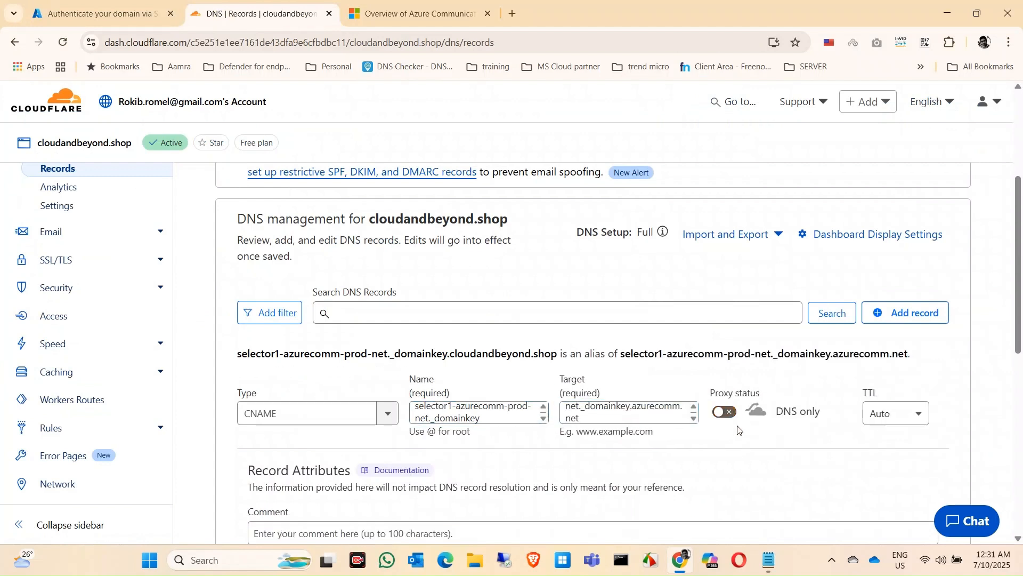
scroll(841, 437, down, 3)
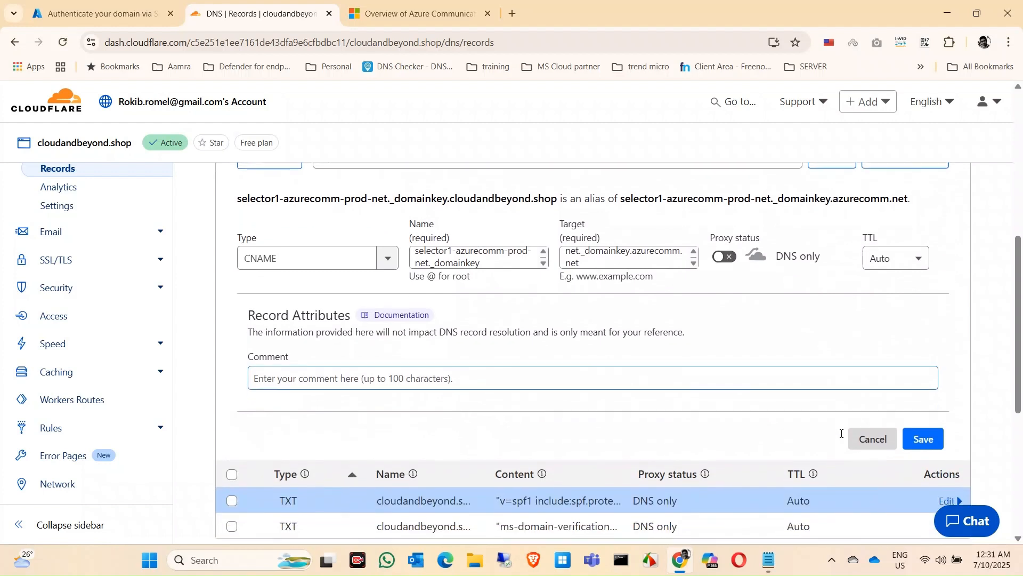
click(925, 432)
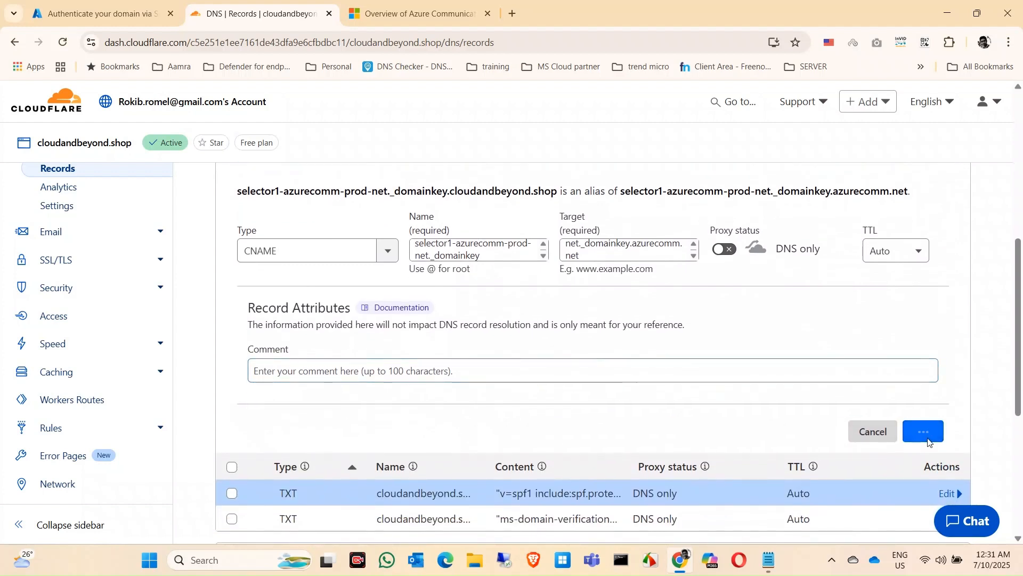
Step: Copy the DKIM2 CNAME record name in the Azure portal and return to the DNS records in Cloudflare
click(102, 13)
scroll(822, 377, down, 4)
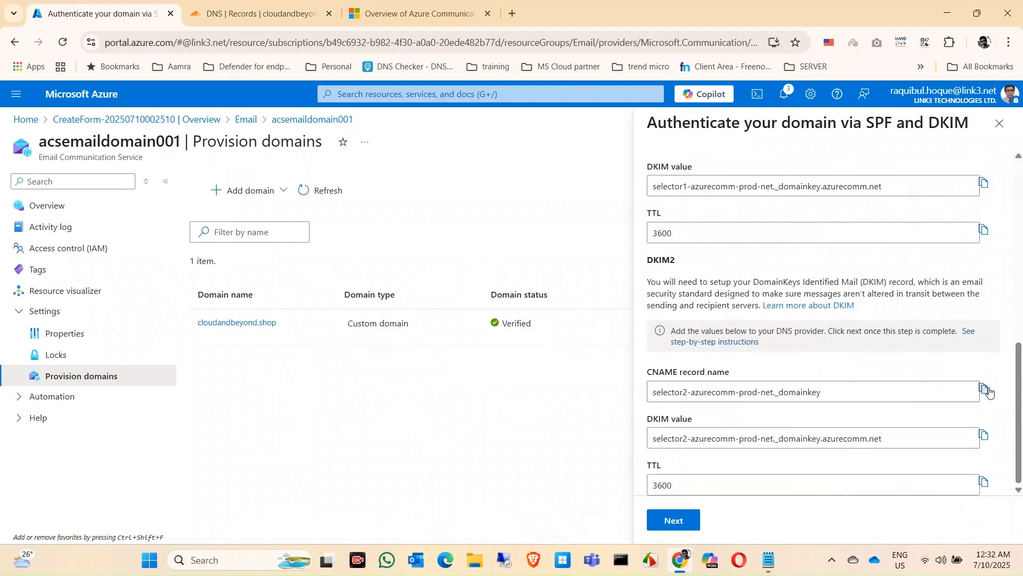
click(243, 10)
scroll(490, 293, up, 5)
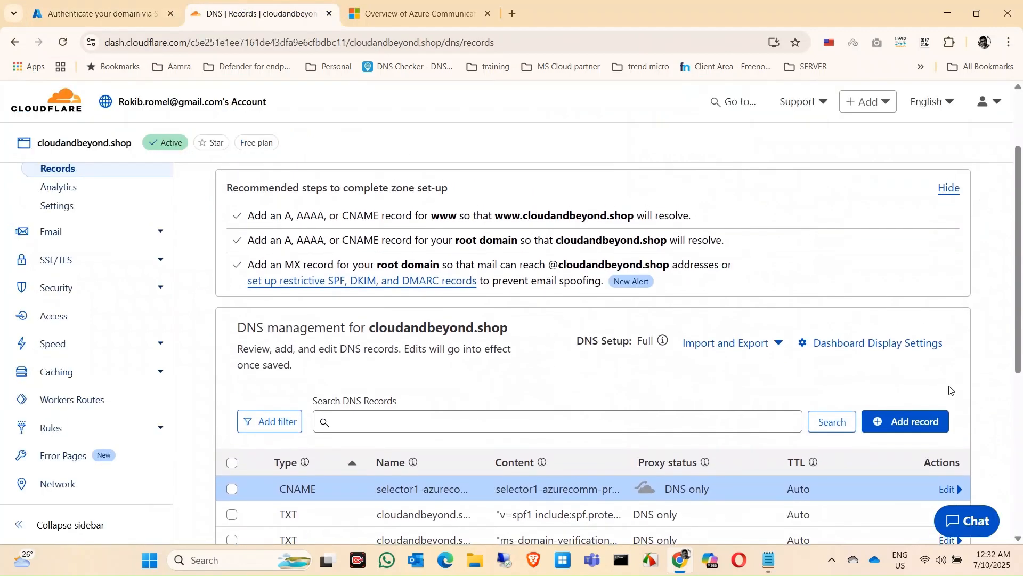
Step: Start a new CNAME record with the copied name selector2-azurecomm-prod-net._domainkey
click(906, 421)
scroll(347, 421, down, 3)
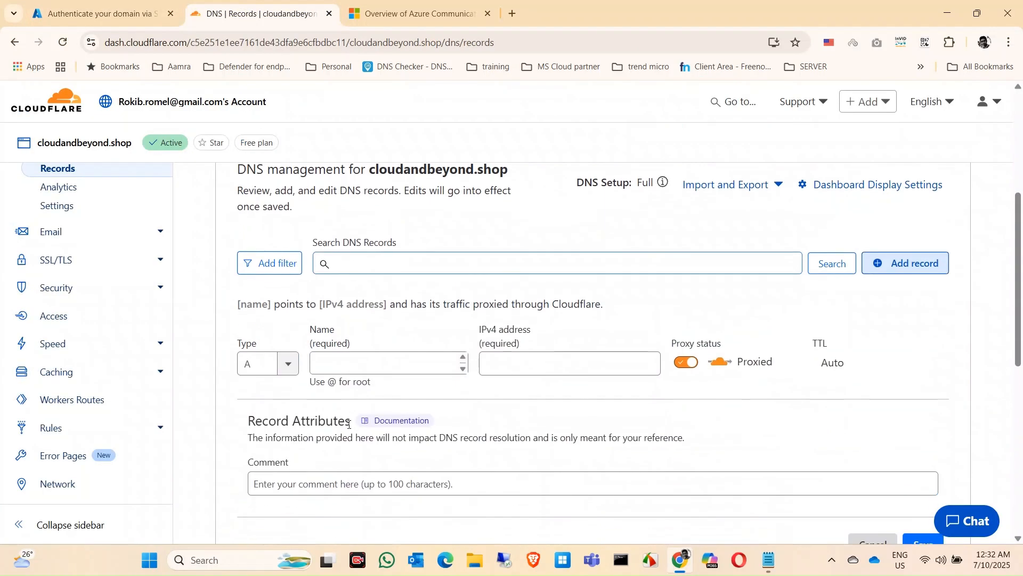
click(287, 368)
scroll(259, 467, down, 3)
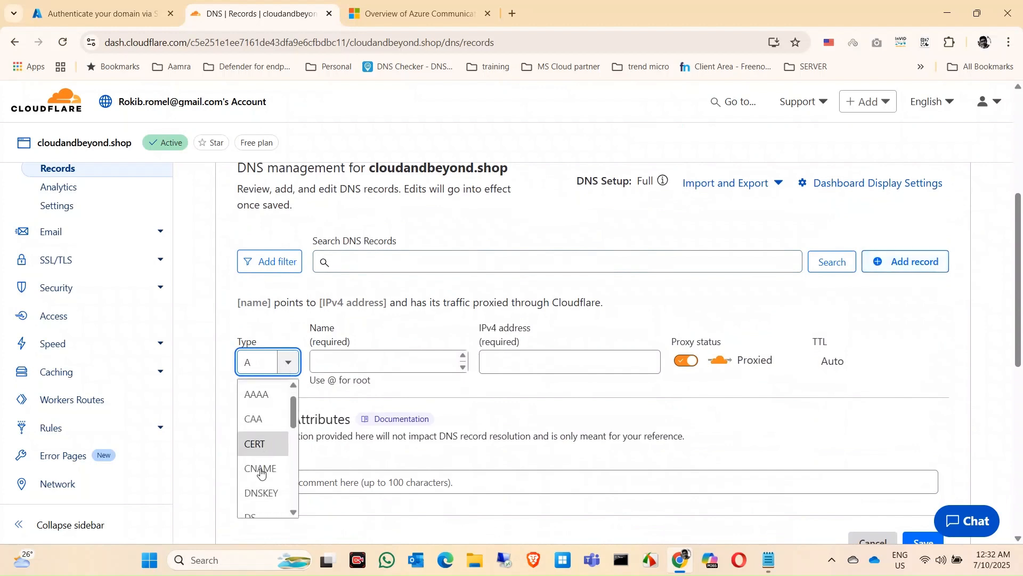
scroll(261, 472, down, 2)
scroll(261, 472, up, 4)
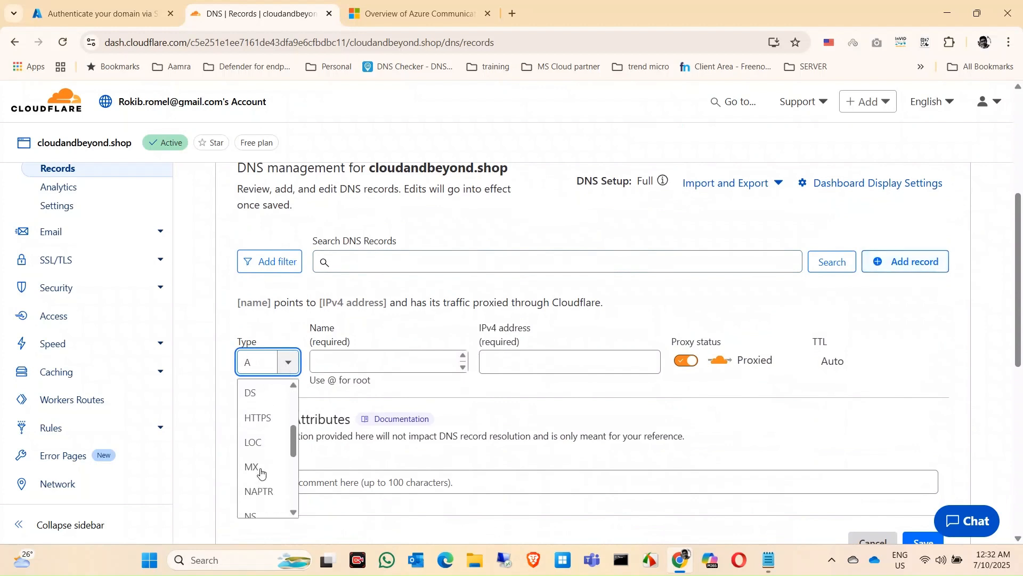
scroll(261, 472, up, 1)
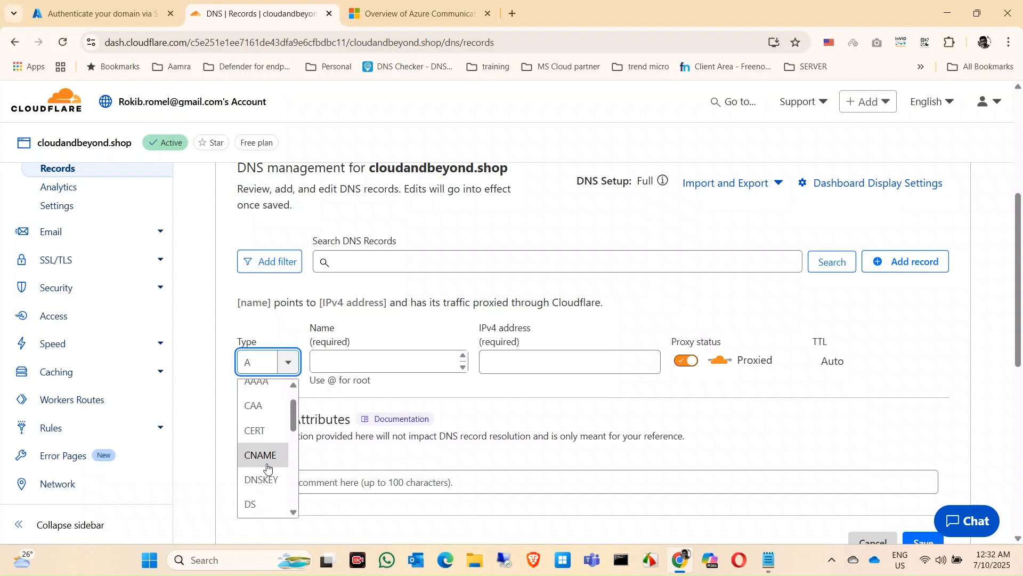
click(264, 461)
click(457, 360)
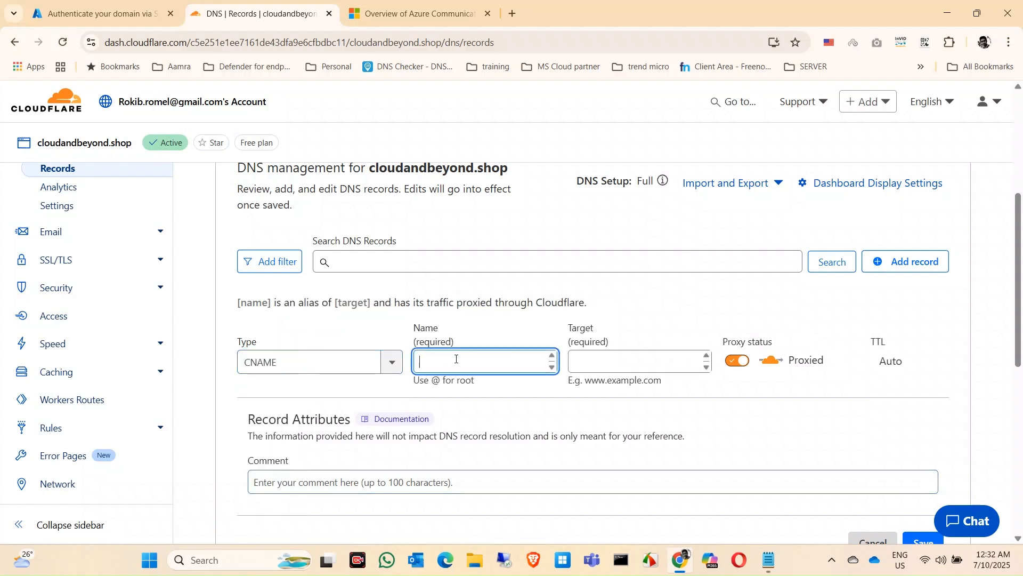
key(ctrl+v)
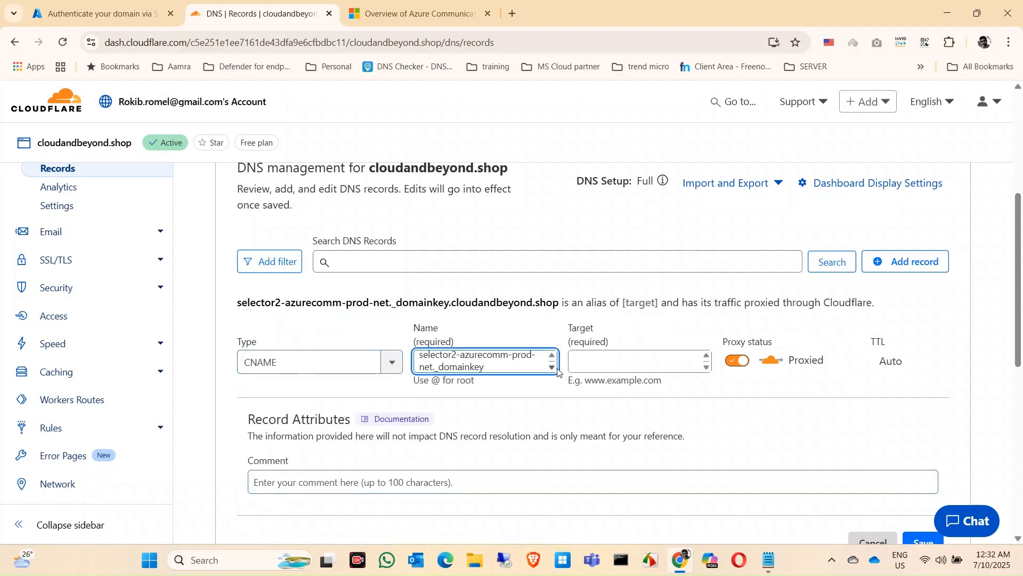
key(Tab)
Step: Copy the DKIM2 value from the Azure portal into the CNAME record's target, set the record to DNS only and save it in Cloudflare
click(56, 3)
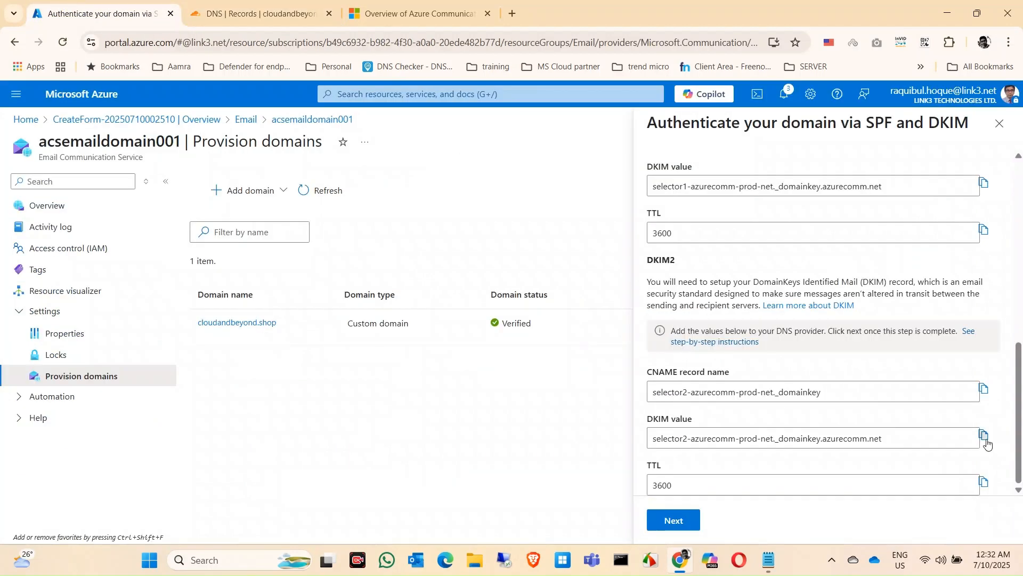
click(243, 10)
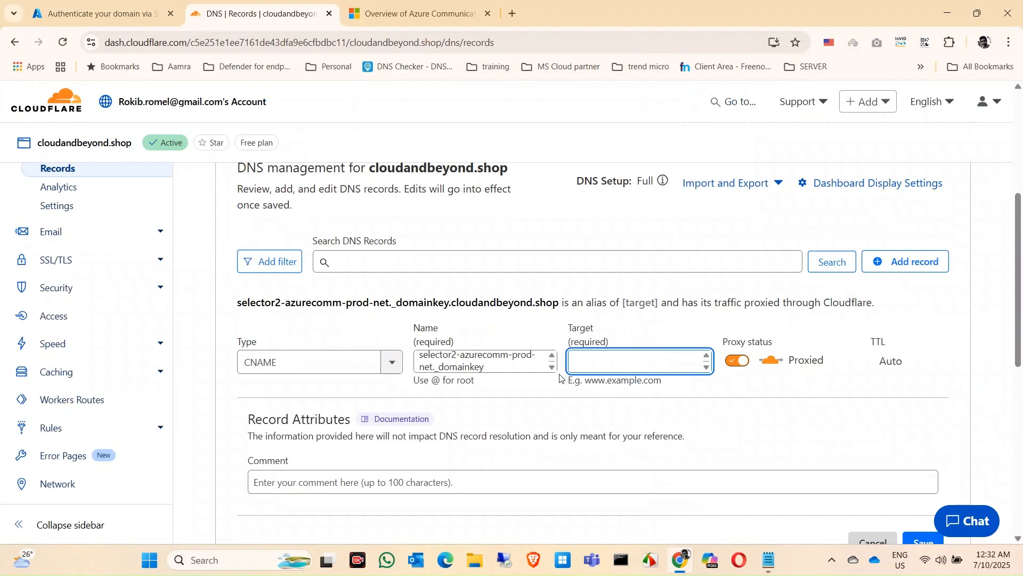
key(ctrl+v)
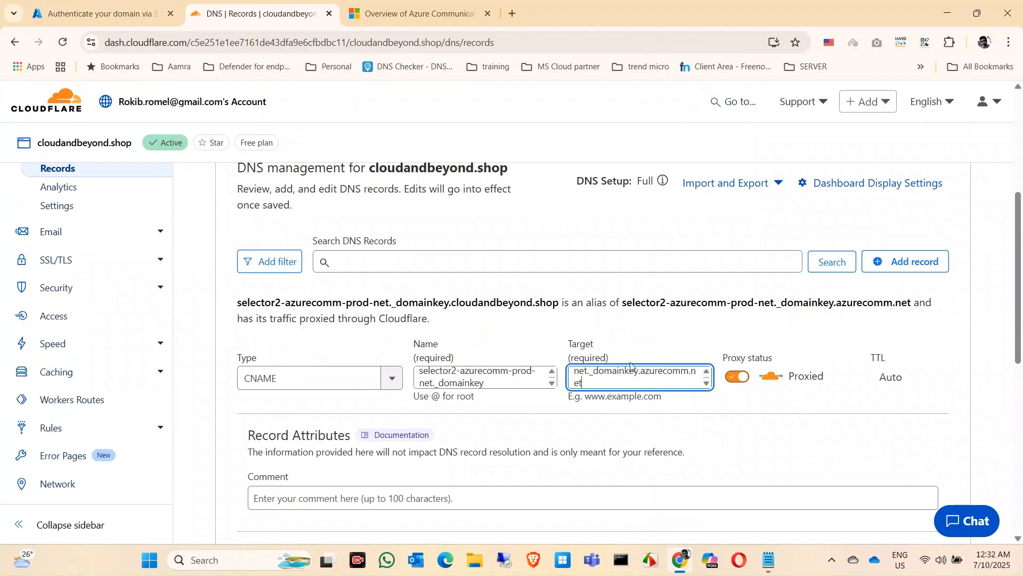
click(741, 379)
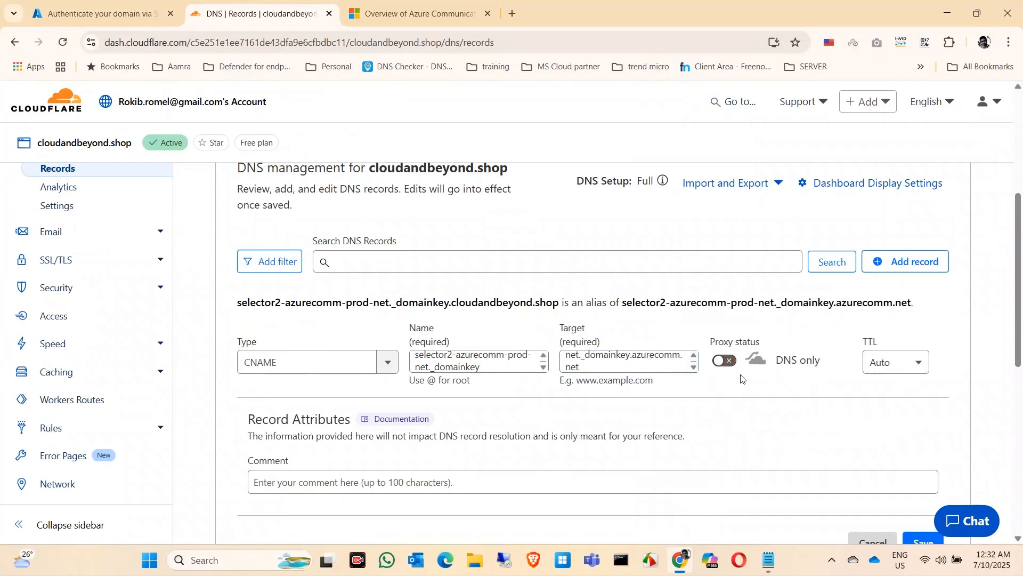
scroll(805, 410, down, 2)
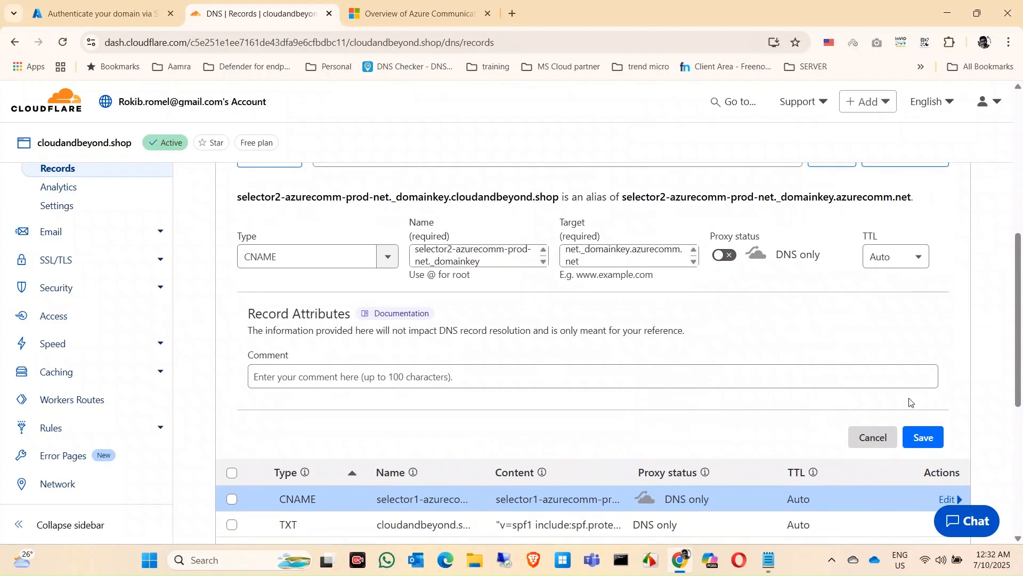
click(933, 440)
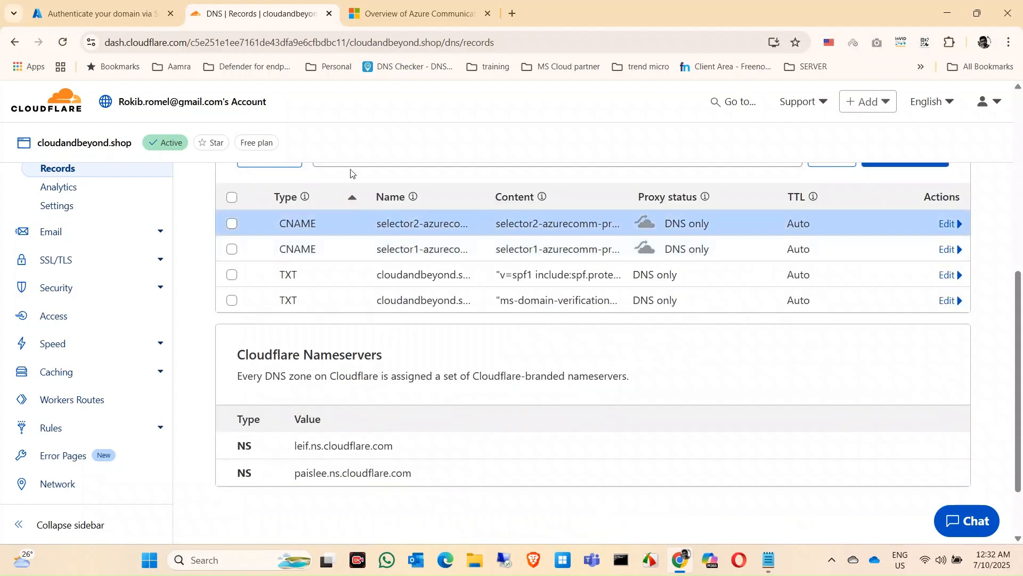
scroll(432, 295, up, 1)
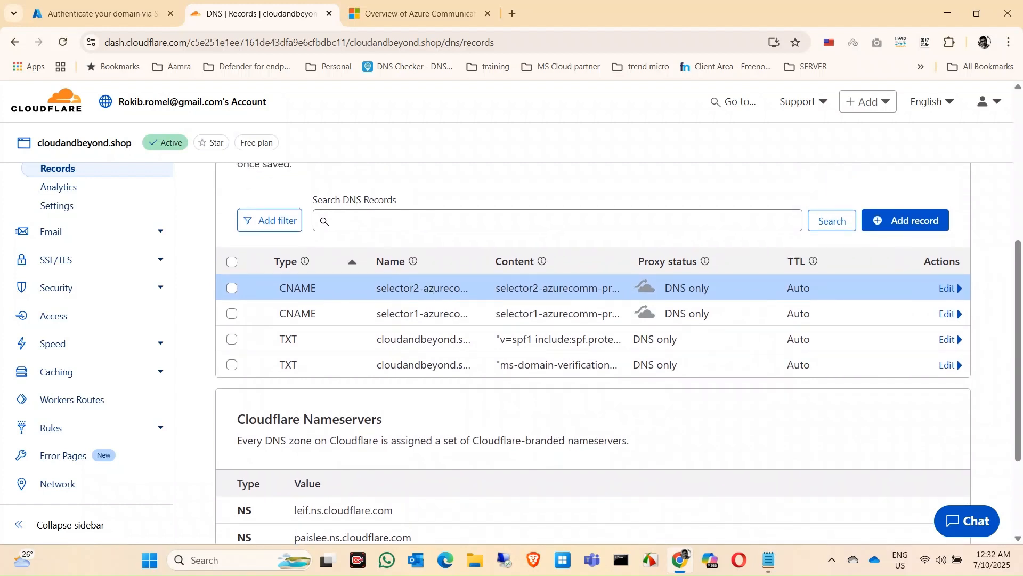
Step: Return to the Azure portal, submit the SPF and DKIM setup for verification, close the wizard and refresh the domain list
click(130, 22)
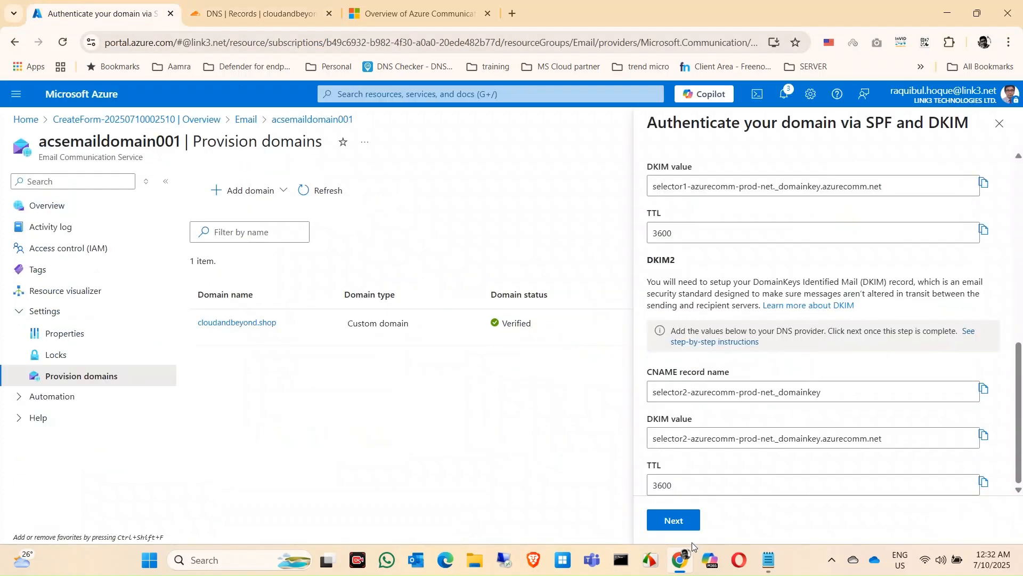
click(669, 518)
click(743, 519)
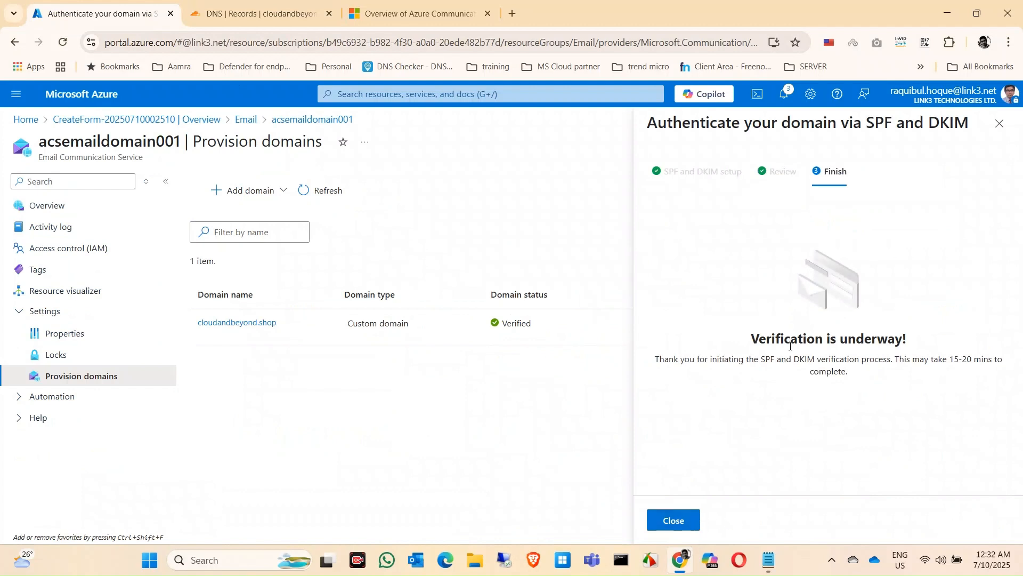
click(674, 521)
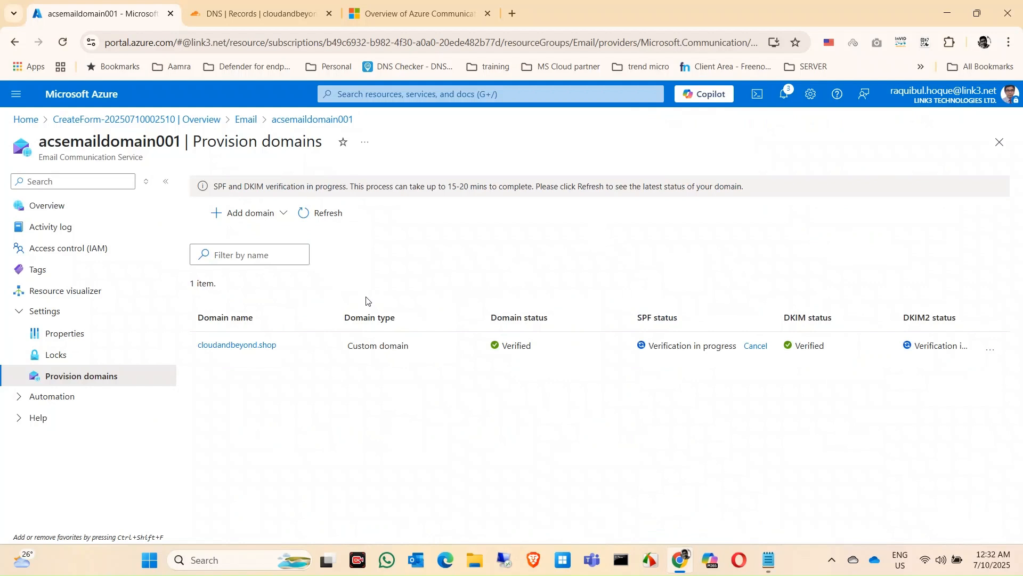
click(328, 214)
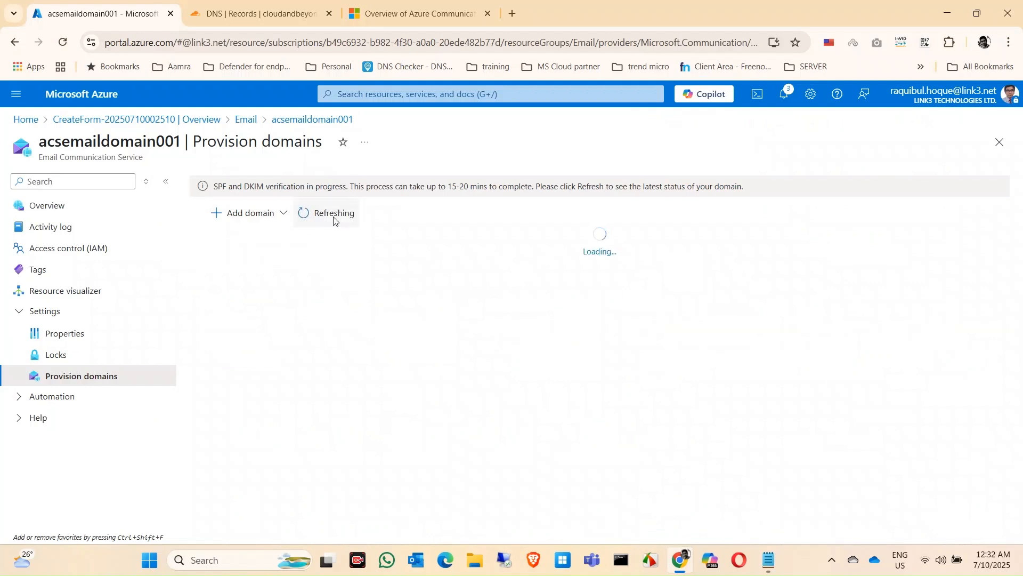